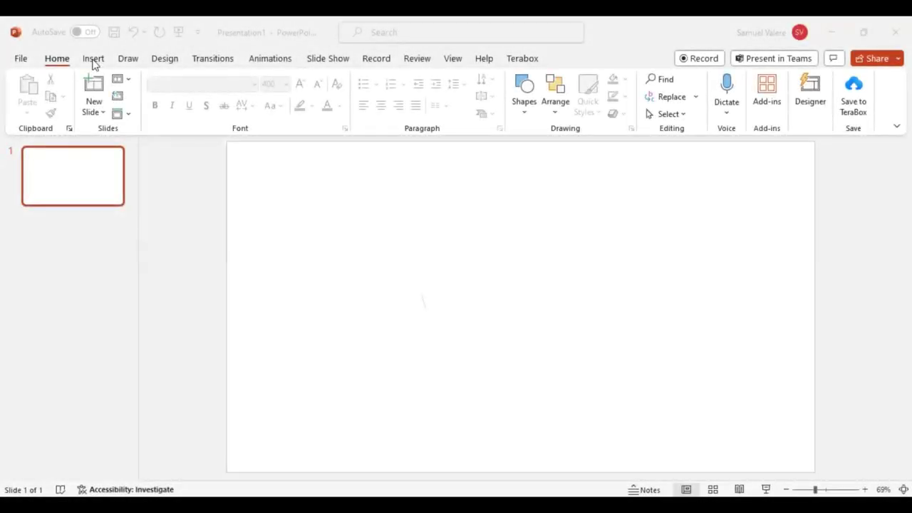
Draw a text box for the letter V and set its font to Aptos Narrow.
click(93, 61)
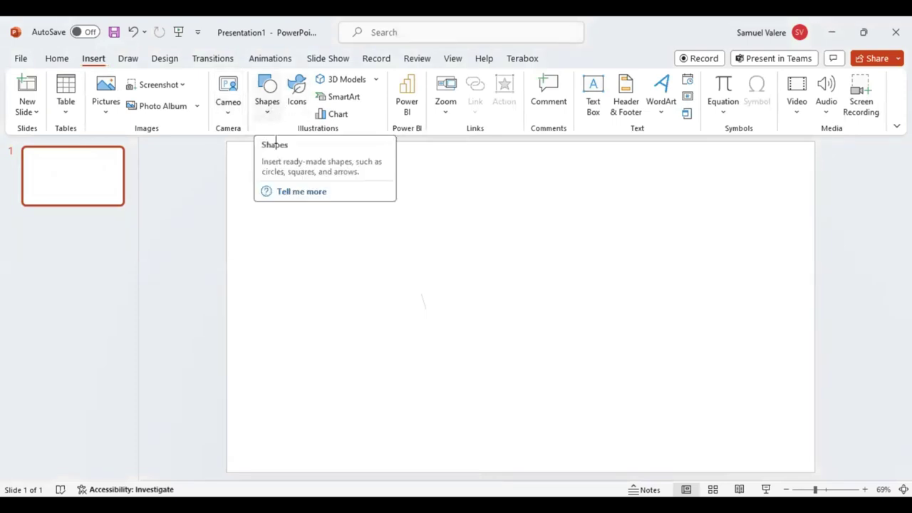
drag(316, 196, 402, 250)
text(V)
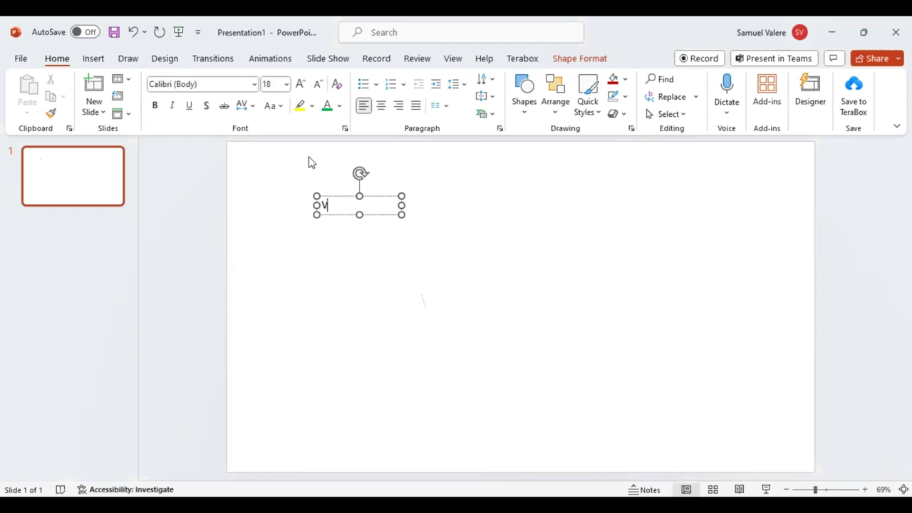
click(220, 84)
key(Down)
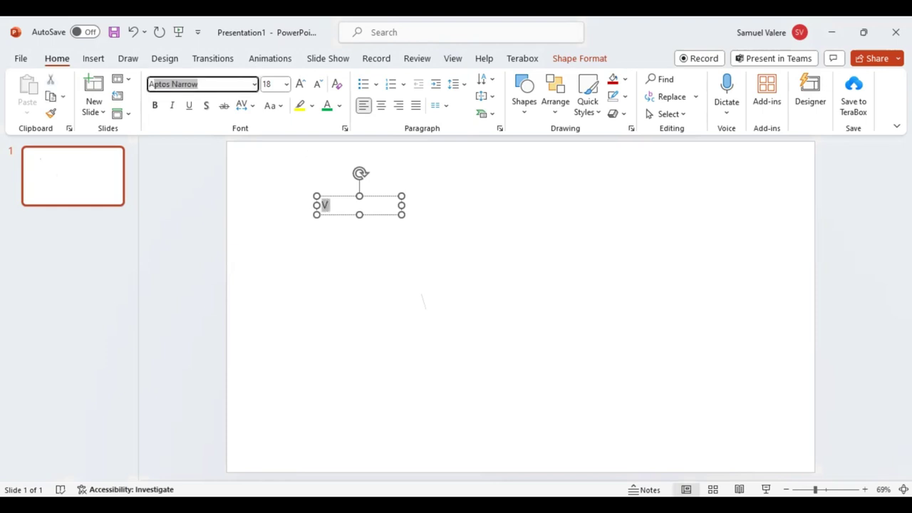
key(Return)
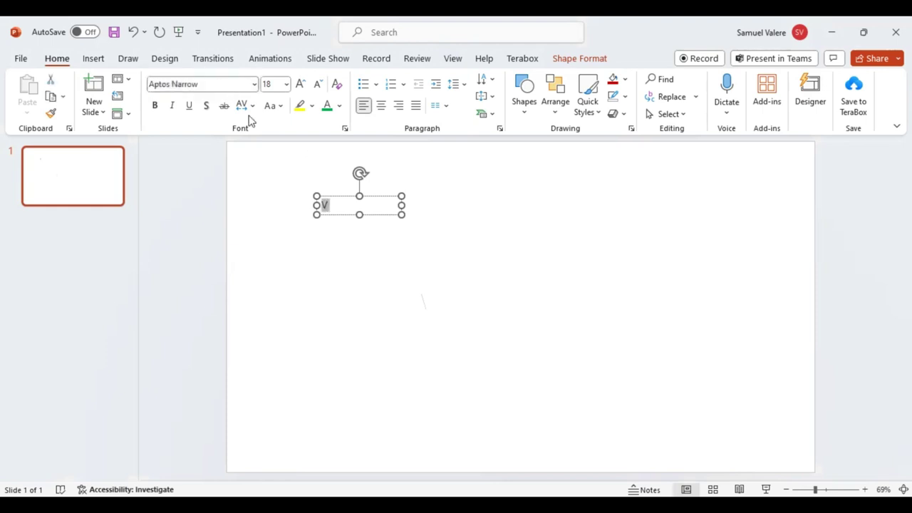
Make the V size 400, centre it, and widen its text box to the right.
click(270, 85)
text(400)
key(Return)
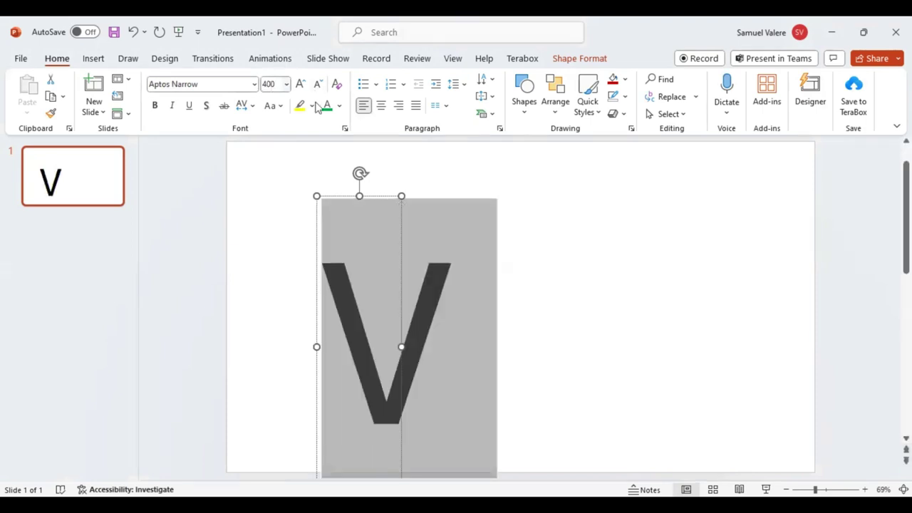
click(382, 106)
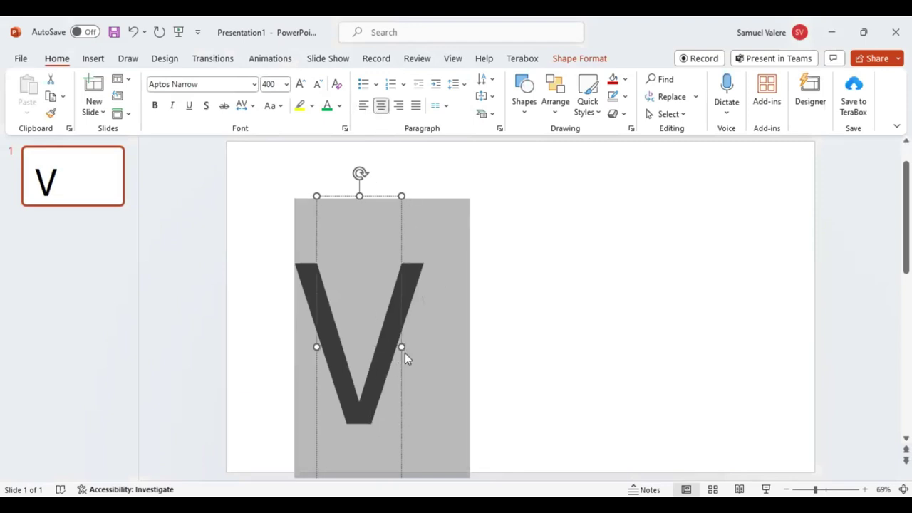
mouse_move(402, 347)
mouse_down()
mouse_move(534, 348)
mouse_move(534, 330)
mouse_up()
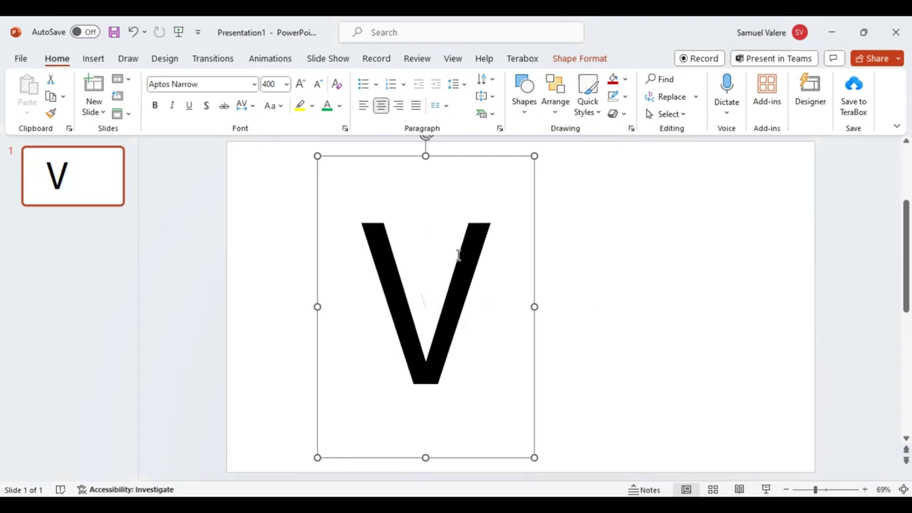
Draw a tall narrow rectangle bar down through the V.
click(95, 62)
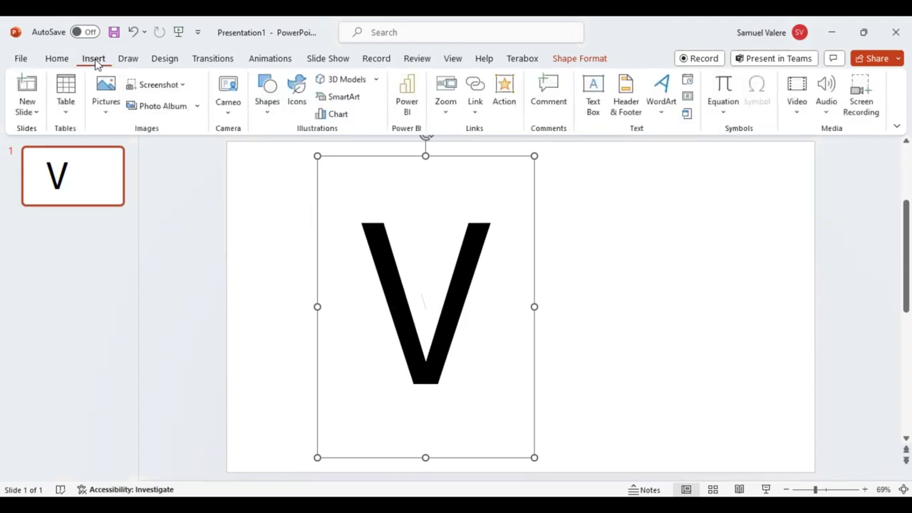
click(267, 99)
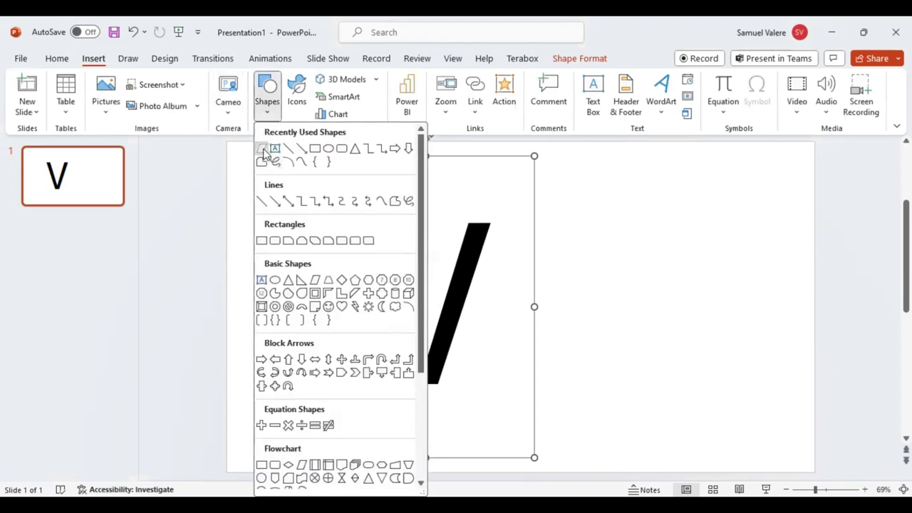
click(263, 149)
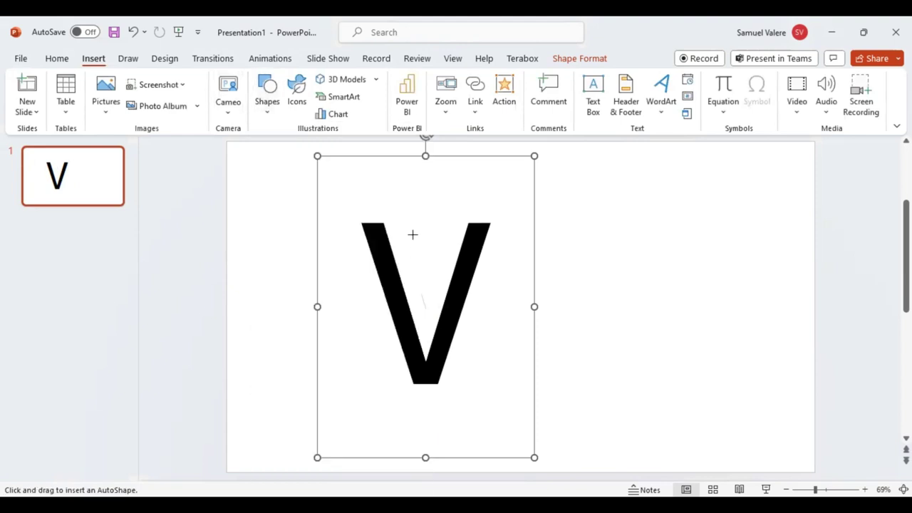
mouse_move(413, 228)
mouse_down()
mouse_move(472, 384)
mouse_move(438, 407)
mouse_up()
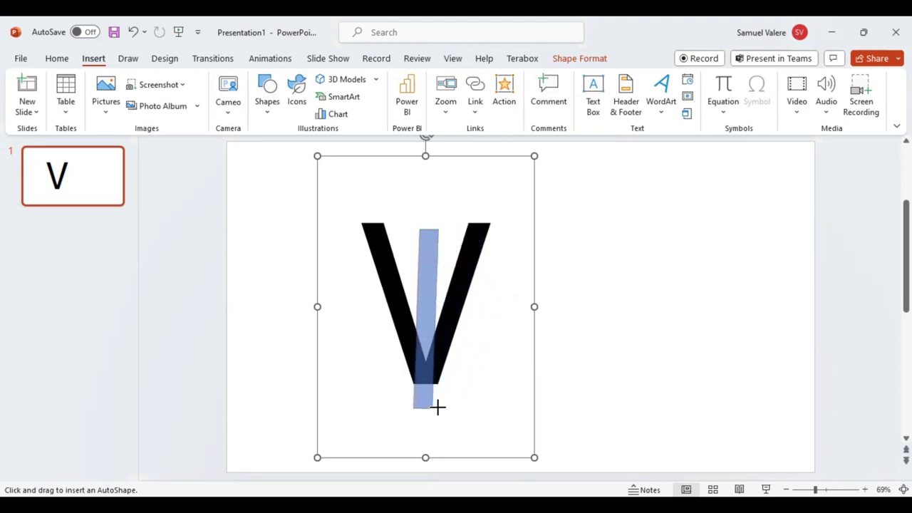
drag(437, 405, 437, 406)
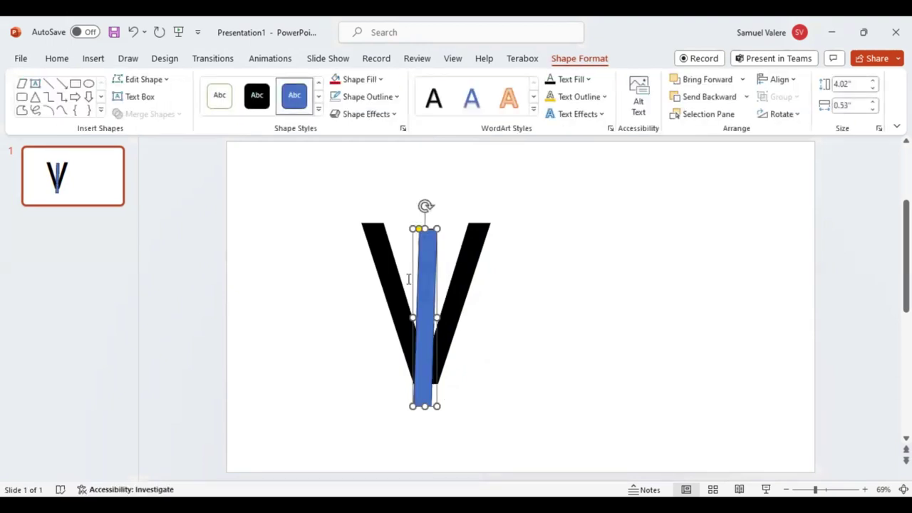
Rotate the bar to slant clockwise and position it diagonally across the V's strokes.
mouse_move(440, 290)
mouse_down()
mouse_move(478, 278)
mouse_move(489, 301)
mouse_up()
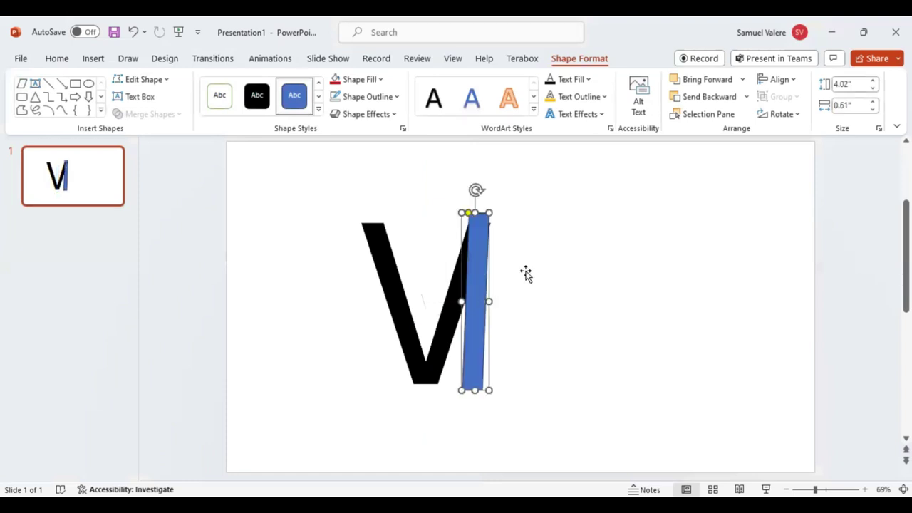
drag(475, 190, 439, 195)
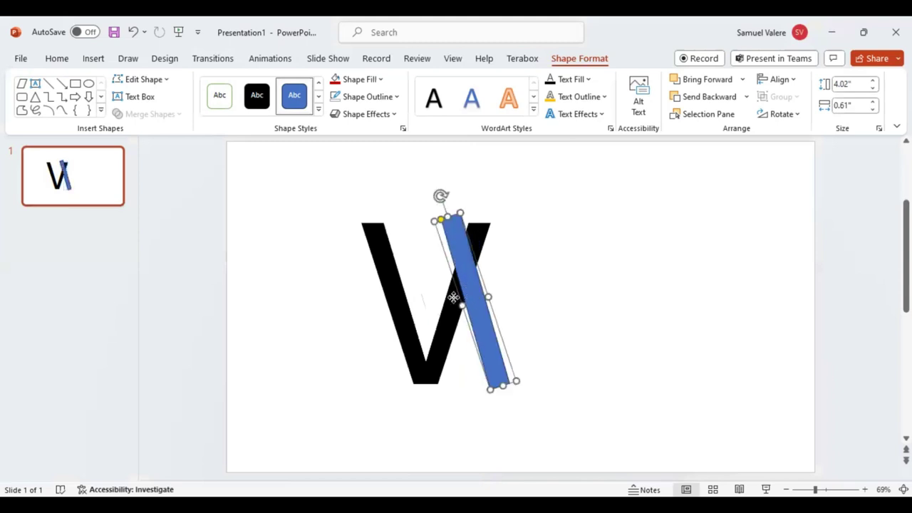
drag(454, 297, 444, 294)
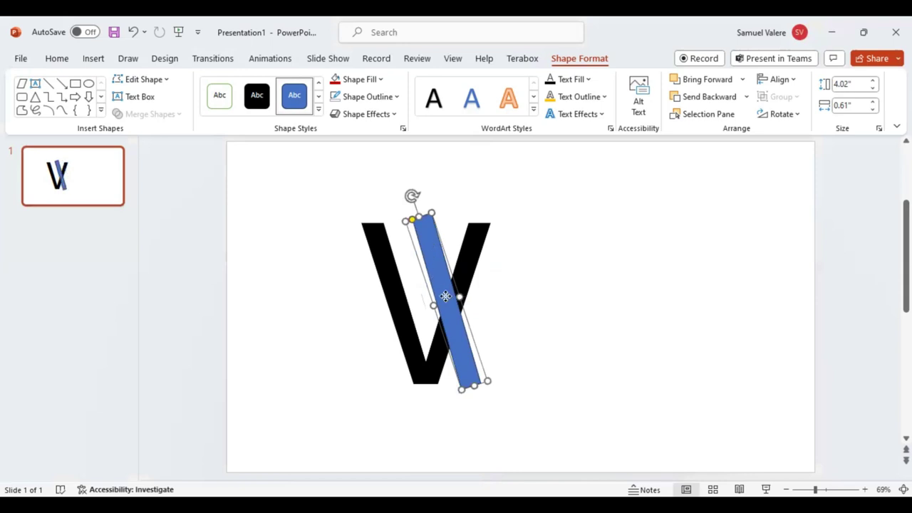
drag(445, 294, 447, 297)
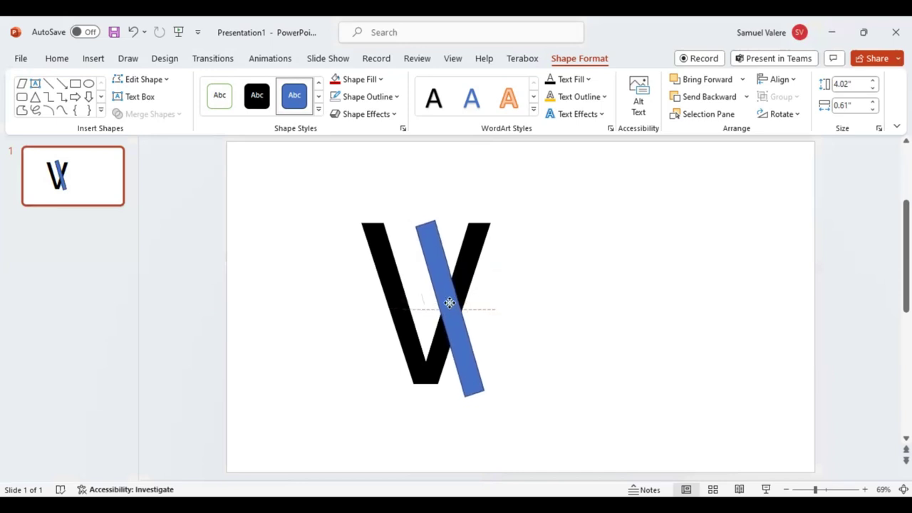
drag(447, 297, 450, 308)
click(421, 344)
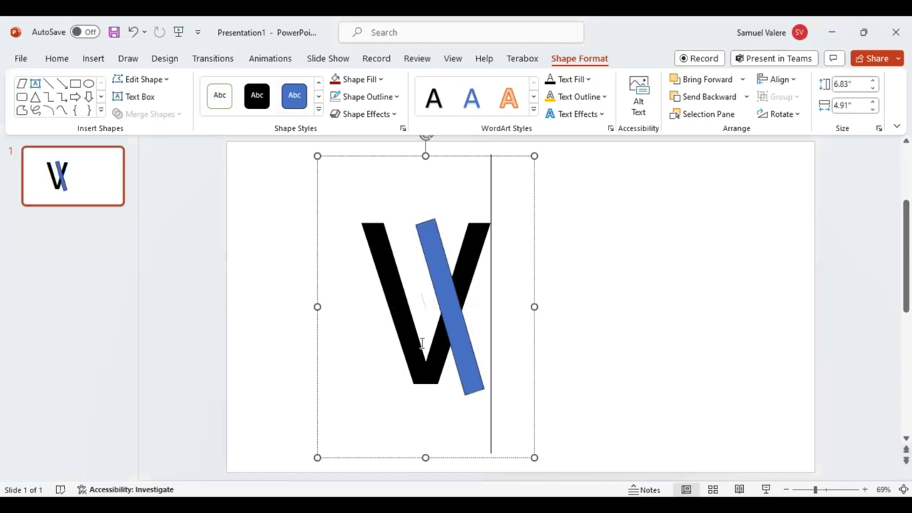
drag(534, 288, 531, 298)
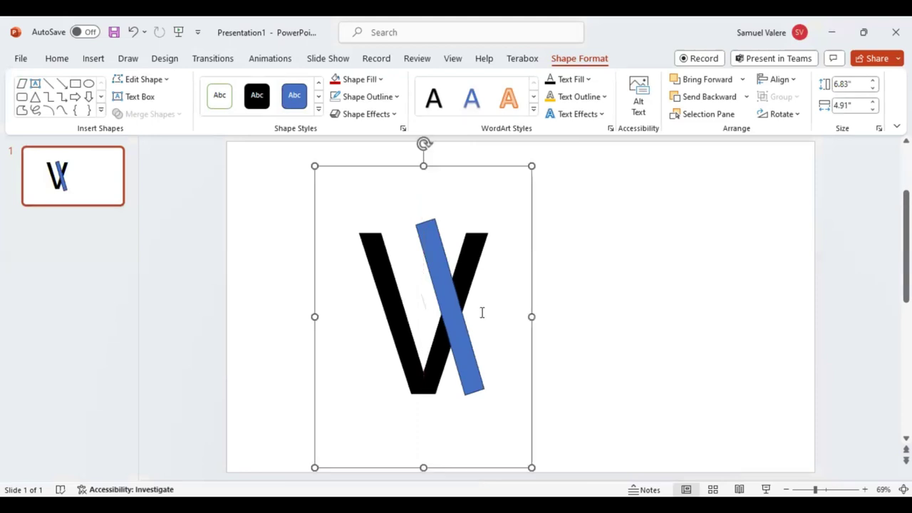
click(453, 313)
drag(453, 313, 453, 312)
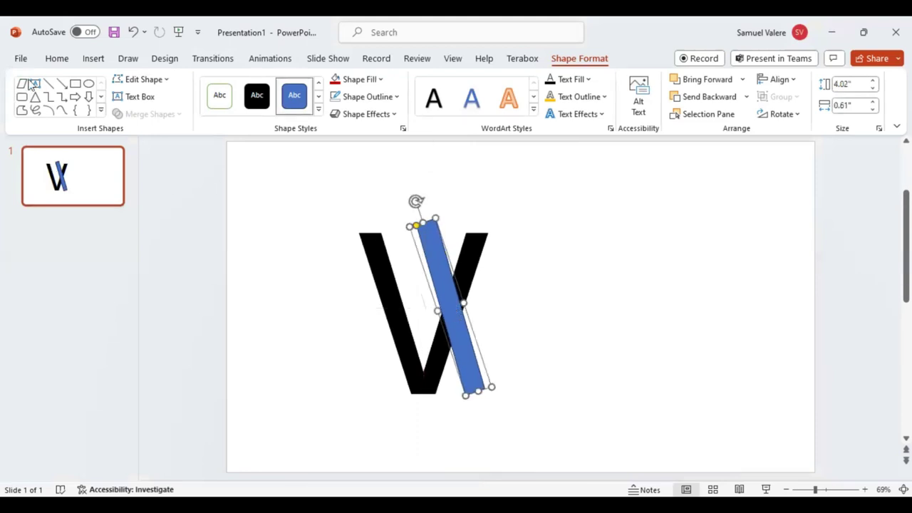
Frame the V with a rectangle that has no fill and an Orange, Accent 2 outline.
click(75, 83)
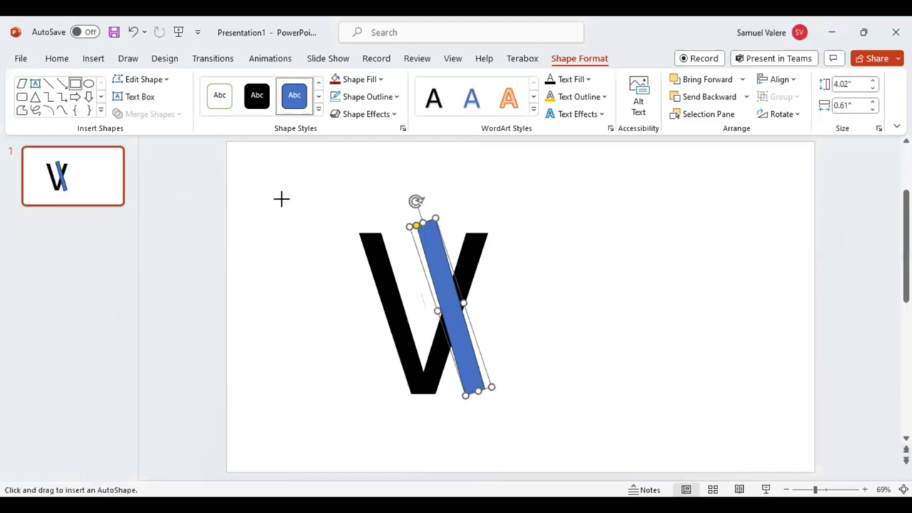
drag(282, 200, 543, 393)
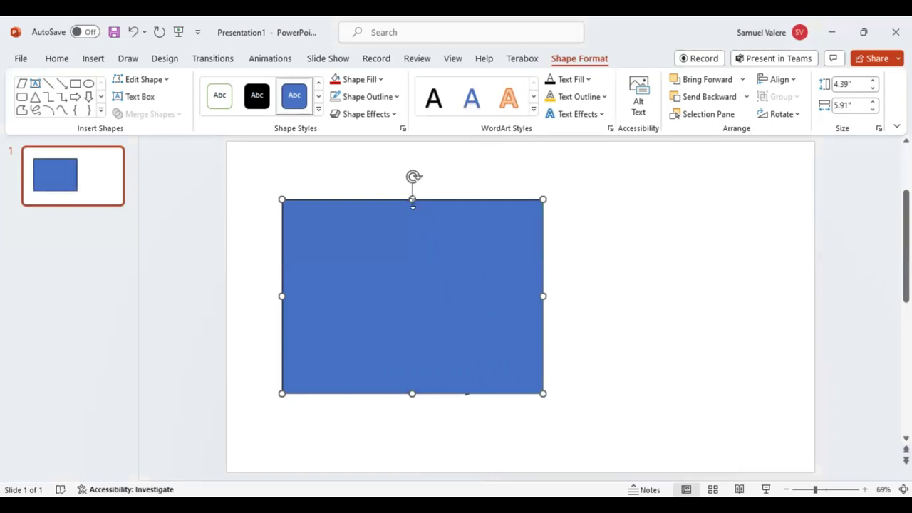
drag(412, 200, 418, 230)
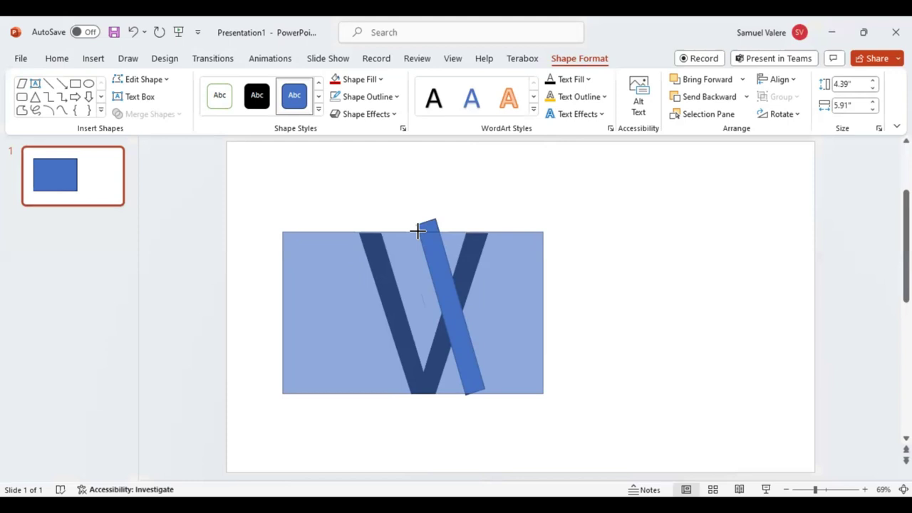
drag(418, 230, 417, 231)
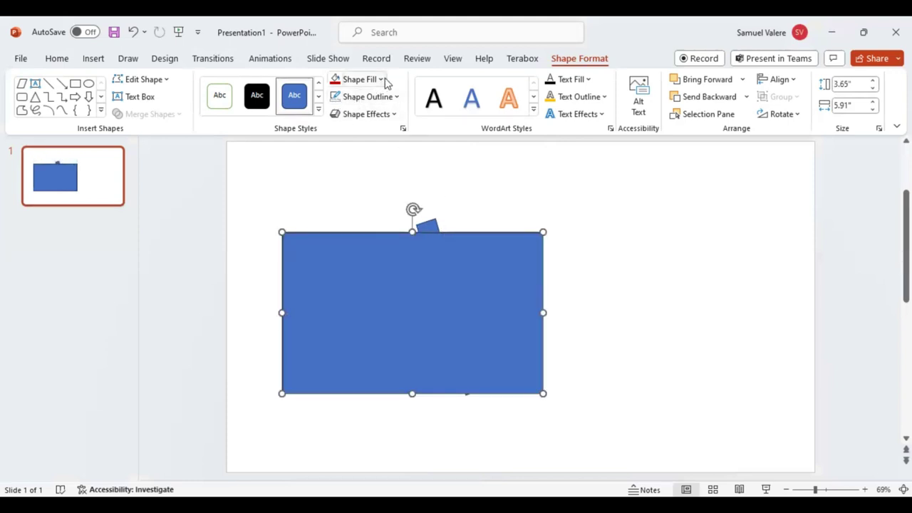
click(359, 79)
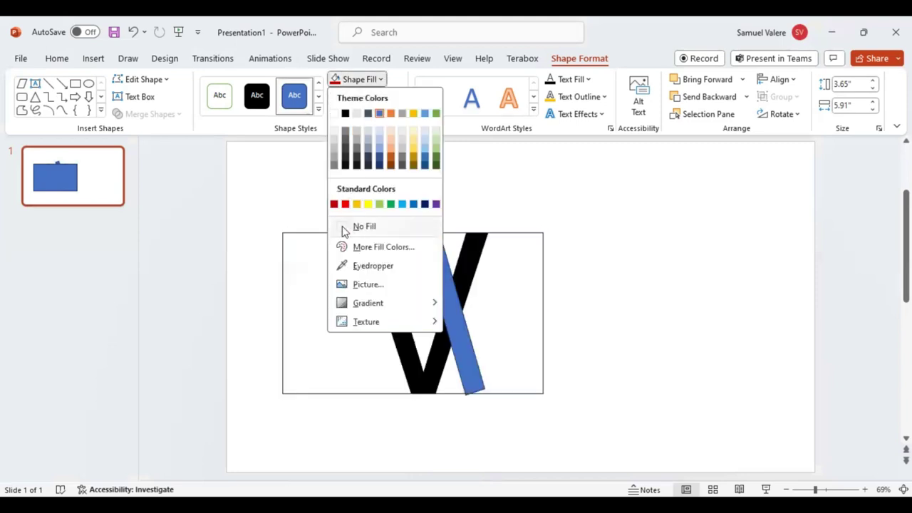
click(364, 226)
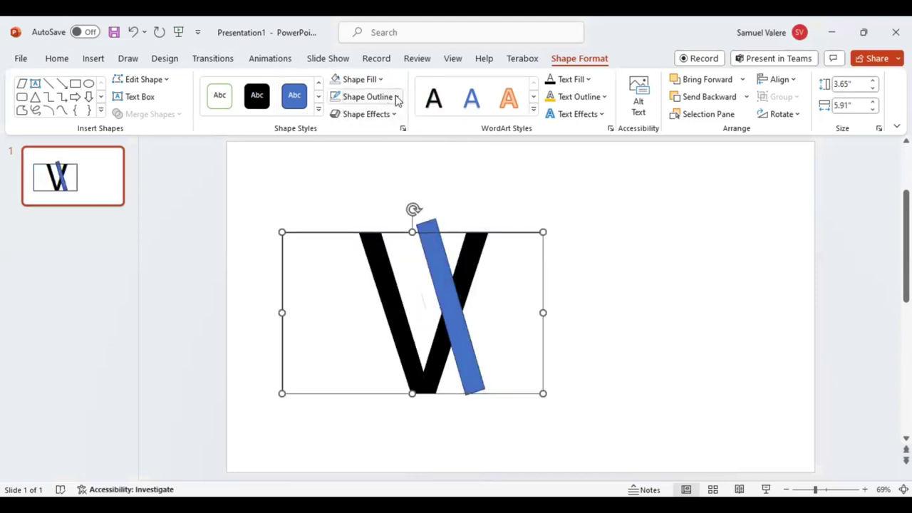
click(397, 98)
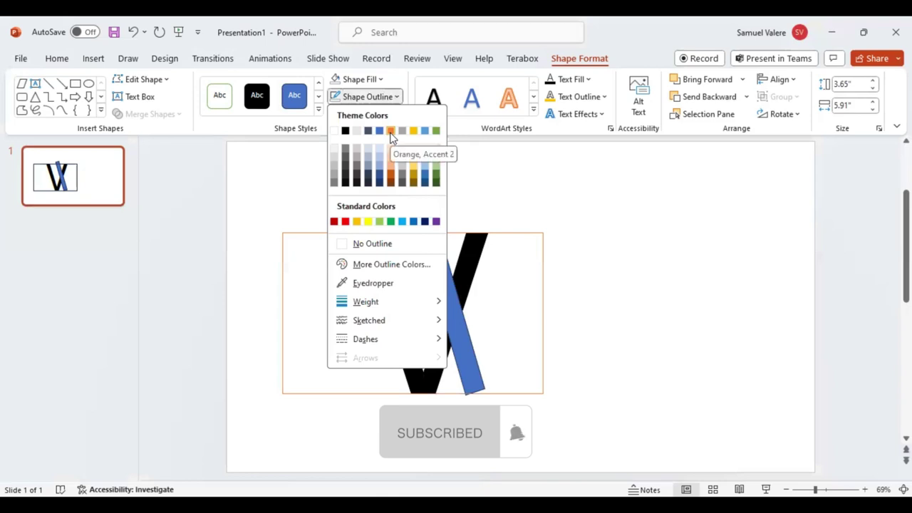
click(391, 131)
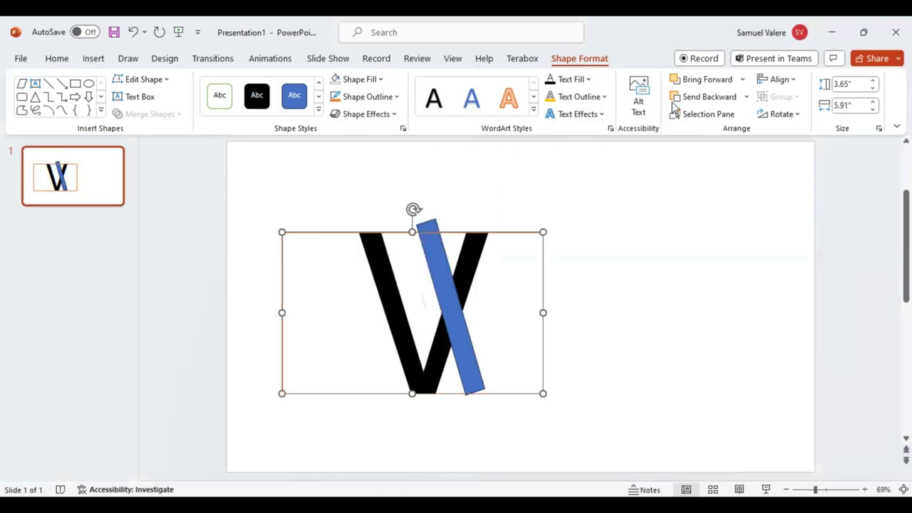
Send the V's box backward twice so the blue bar sits on top.
click(696, 101)
click(696, 100)
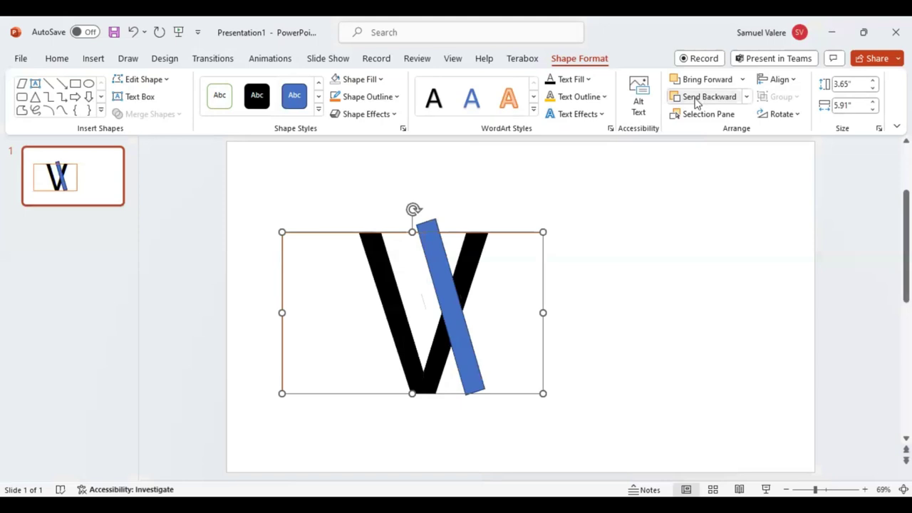
click(644, 258)
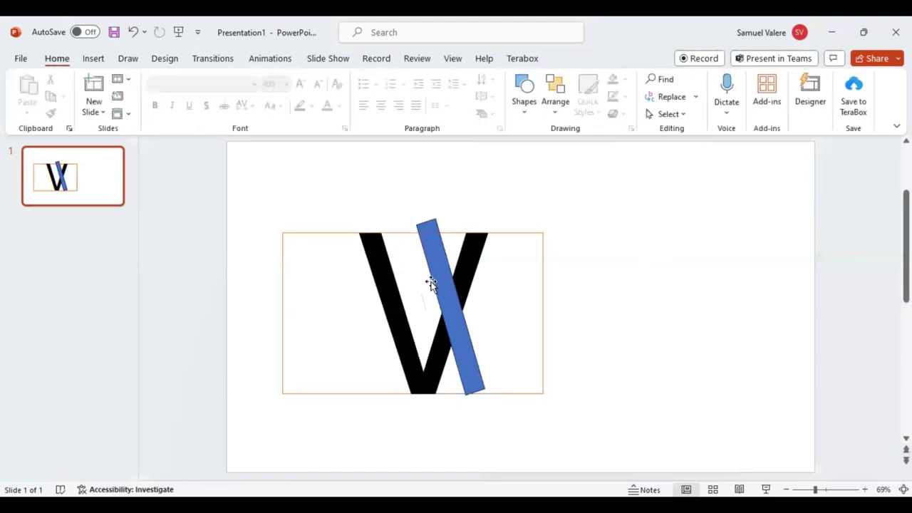
Trim the blue bar to the V's top and base, shift it left, and remove its outline.
drag(439, 280, 438, 281)
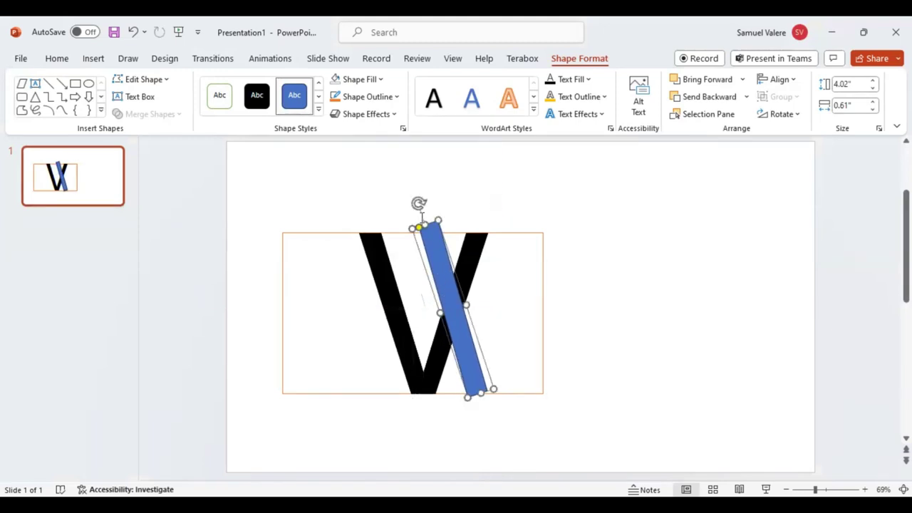
drag(427, 223, 425, 230)
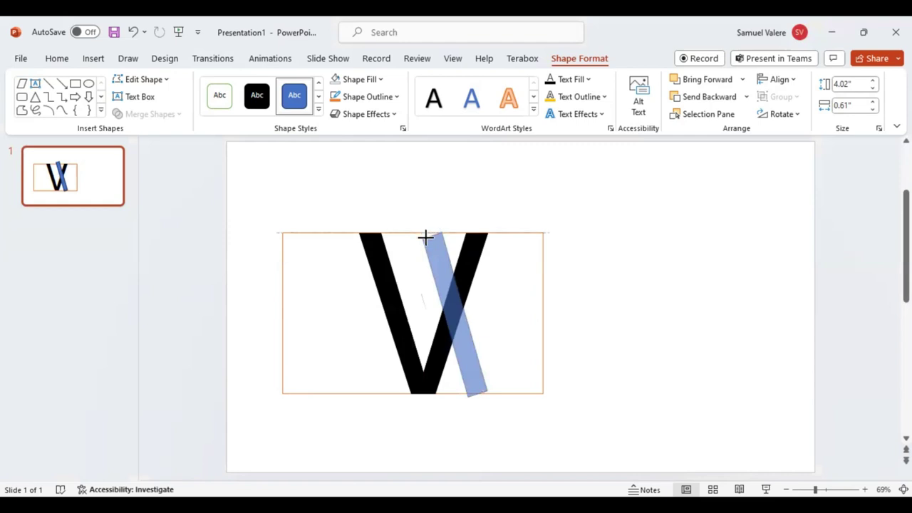
drag(425, 237, 426, 239)
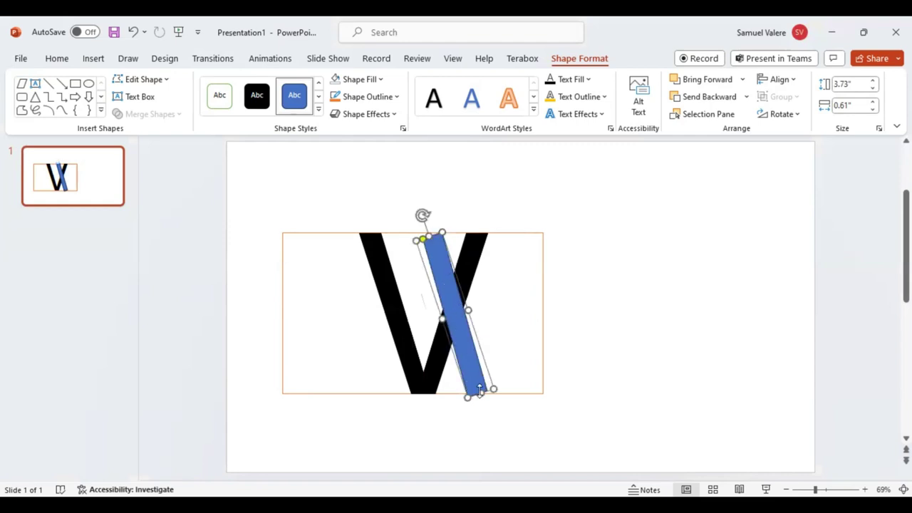
drag(478, 389, 479, 387)
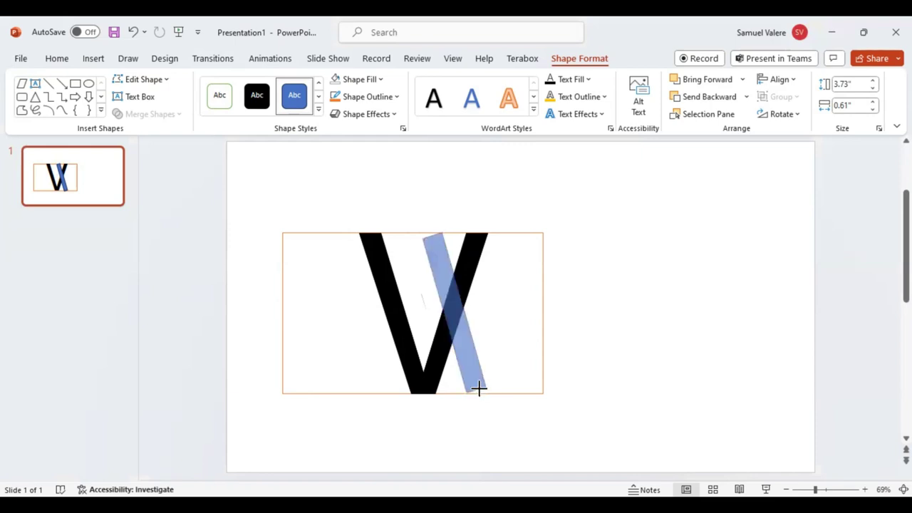
drag(479, 387, 479, 388)
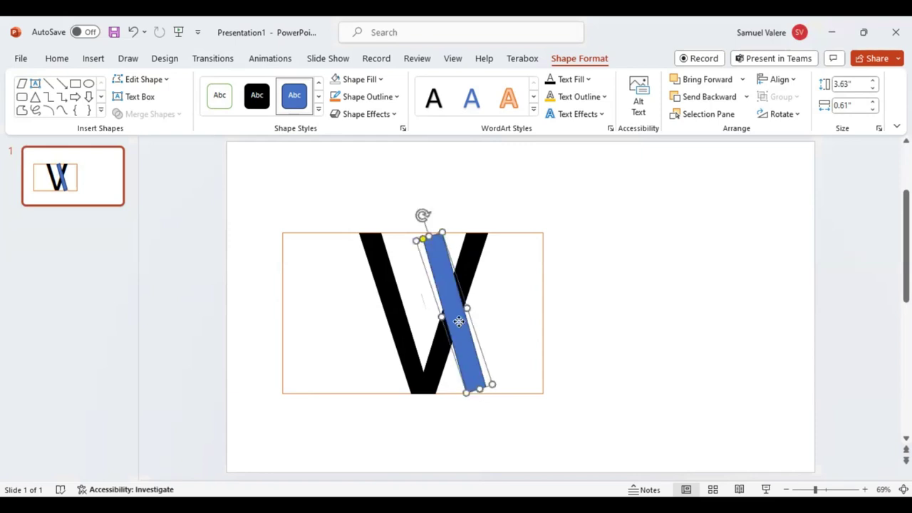
drag(459, 322, 455, 322)
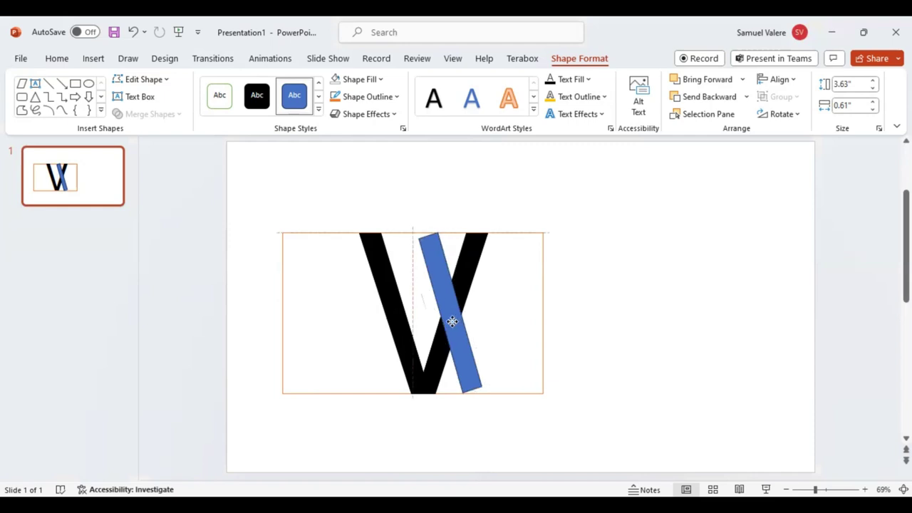
drag(453, 322, 451, 322)
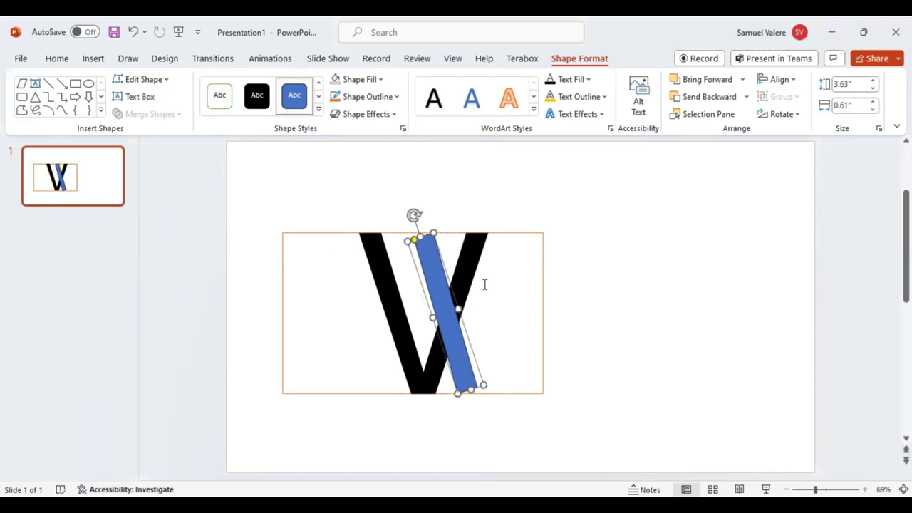
click(396, 99)
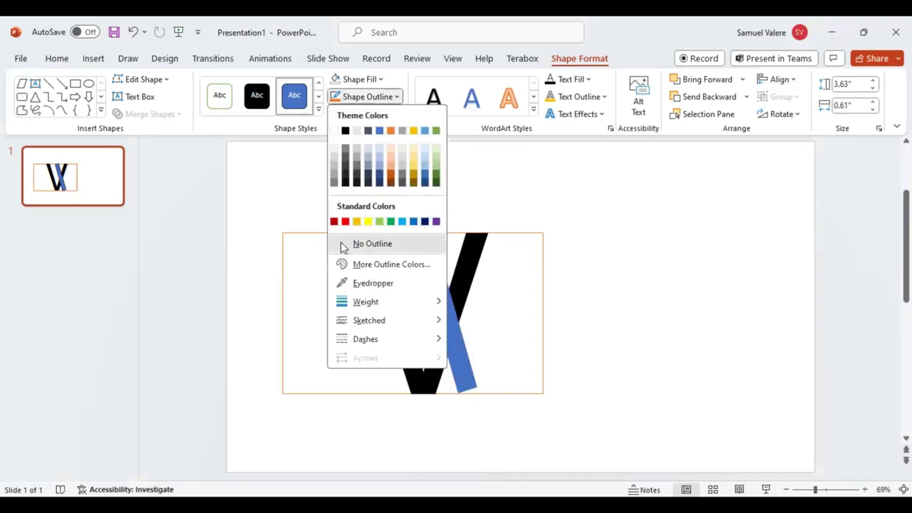
click(436, 248)
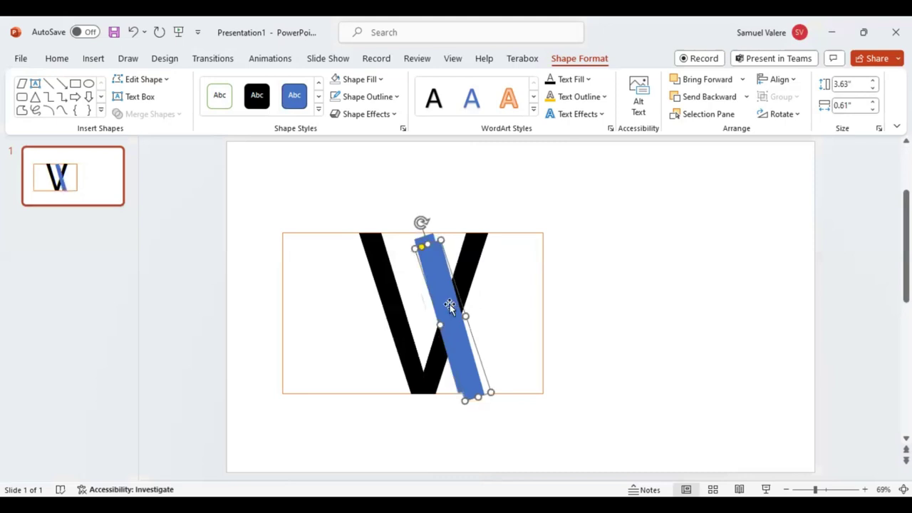
Copy the bar, rotate the copy horizontal, and shorten it into a 1-inch crossbar.
ctrl+drag(450, 306, 497, 307)
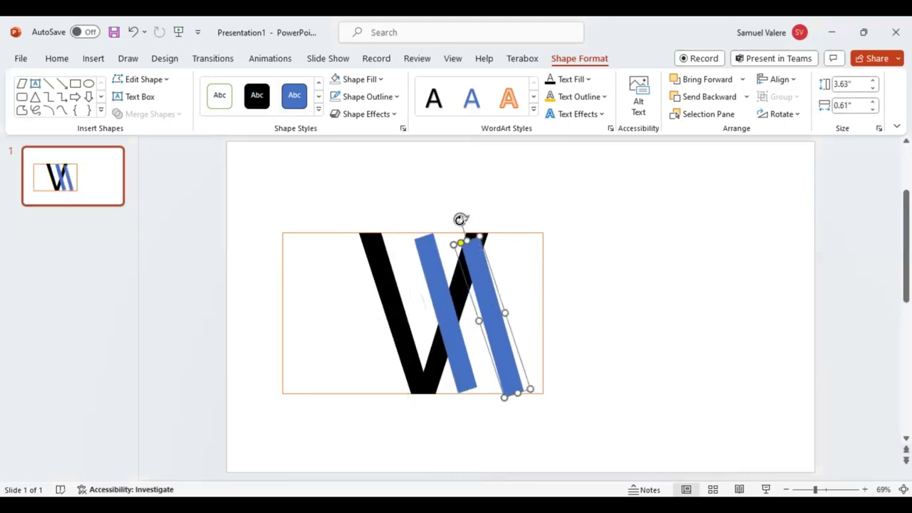
mouse_move(460, 221)
mouse_down()
mouse_move(408, 316)
mouse_move(391, 310)
mouse_up()
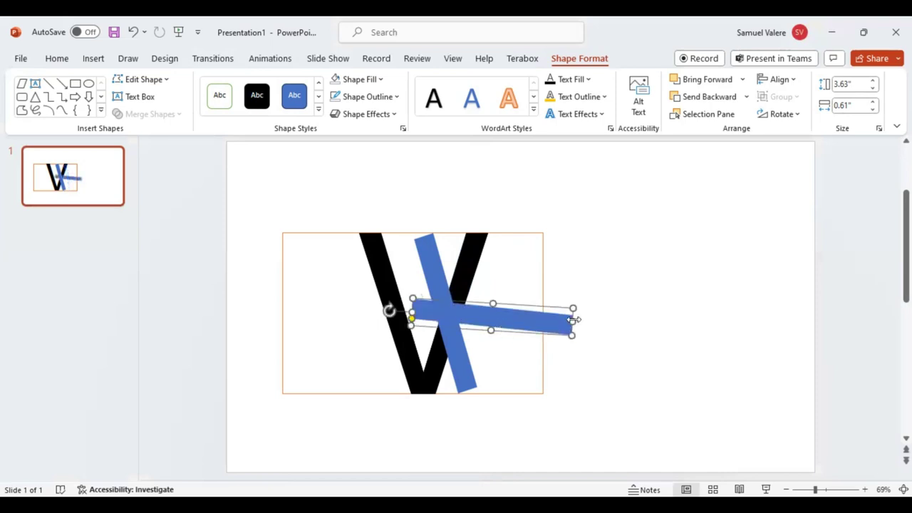
mouse_move(574, 321)
mouse_down()
mouse_move(410, 301)
mouse_move(437, 302)
mouse_move(425, 305)
mouse_up()
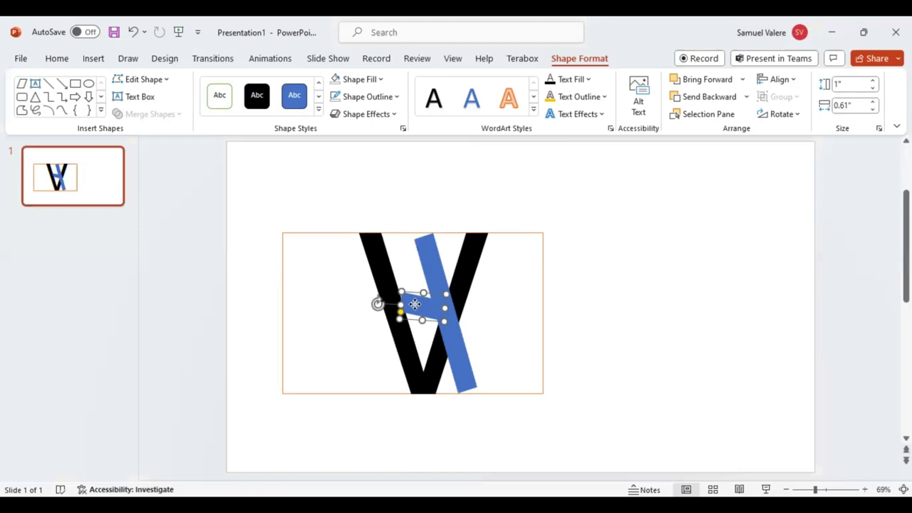
Drag the crossbar's left corner points toward the V's left stroke.
right_click(415, 304)
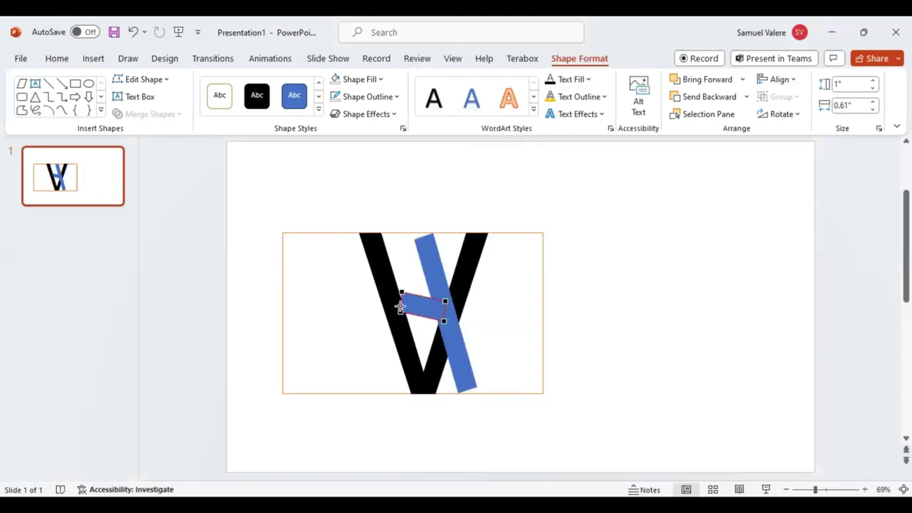
drag(402, 291, 399, 293)
drag(399, 292, 402, 311)
drag(403, 311, 404, 313)
click(496, 322)
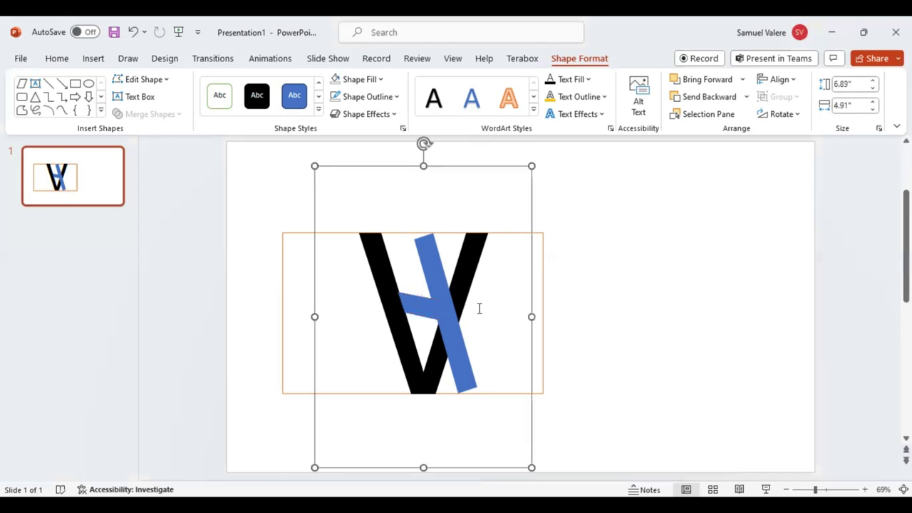
Use Edit Points to align the crossbar's lower-left and top-left vertices with the stroke edge.
right_click(412, 299)
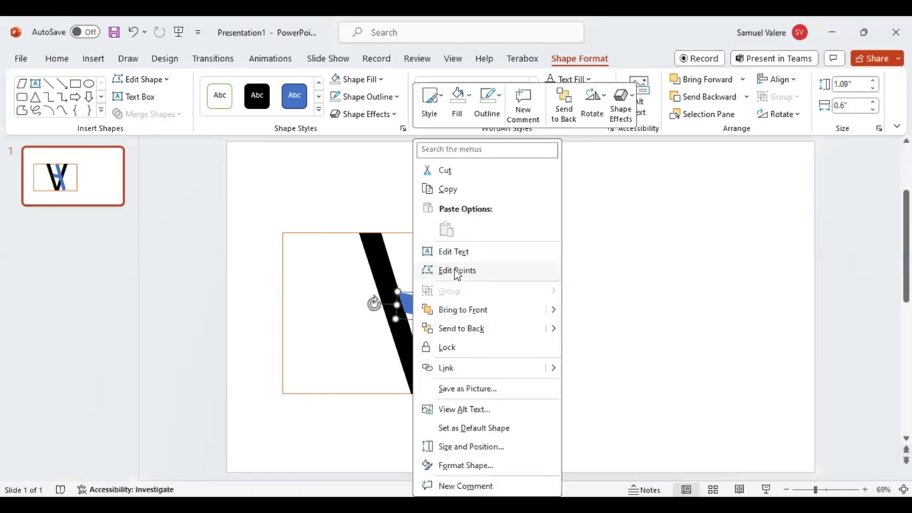
click(456, 270)
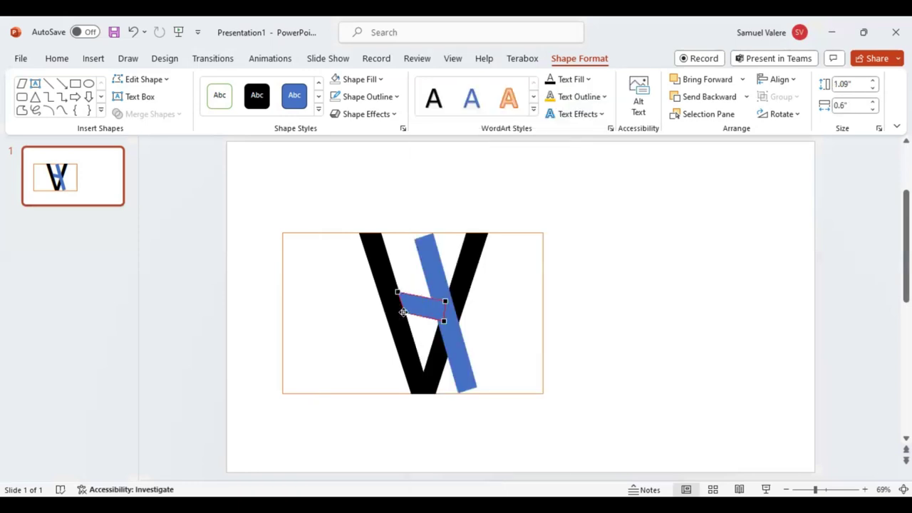
click(403, 311)
drag(404, 311, 404, 311)
click(398, 292)
drag(399, 292, 399, 292)
drag(399, 292, 398, 292)
click(489, 326)
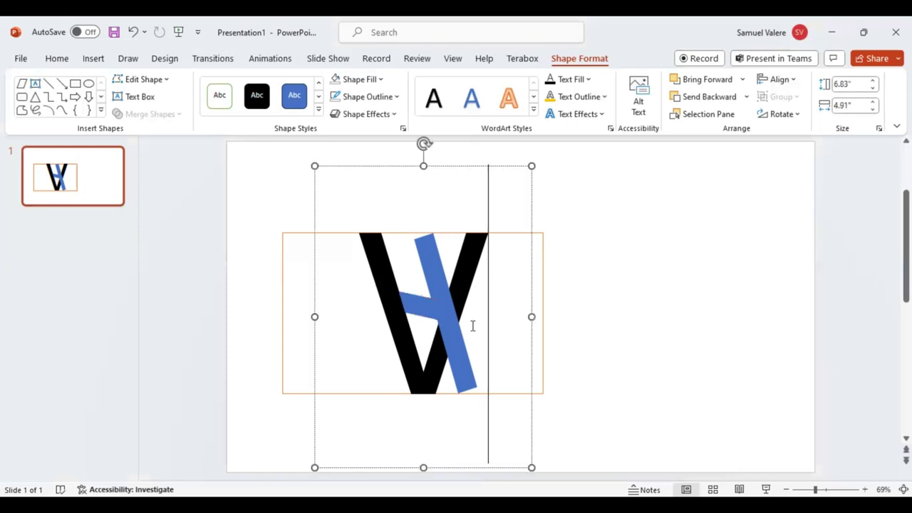
click(426, 304)
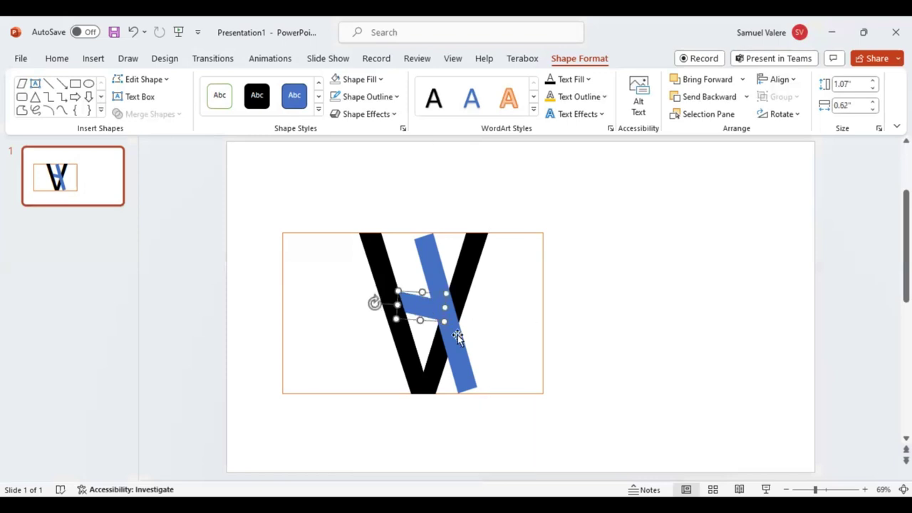
Edit the tall slanted bar's points, pulling its top-left corner into place.
click(426, 248)
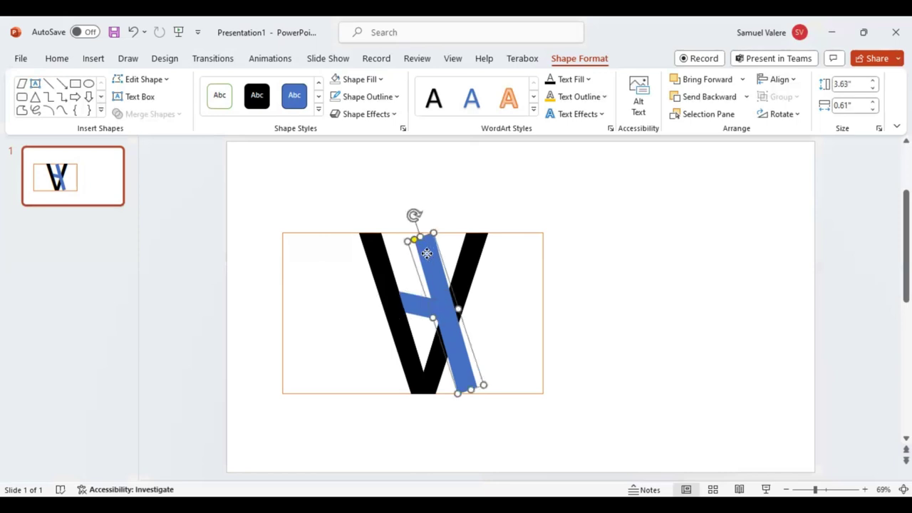
right_click(426, 253)
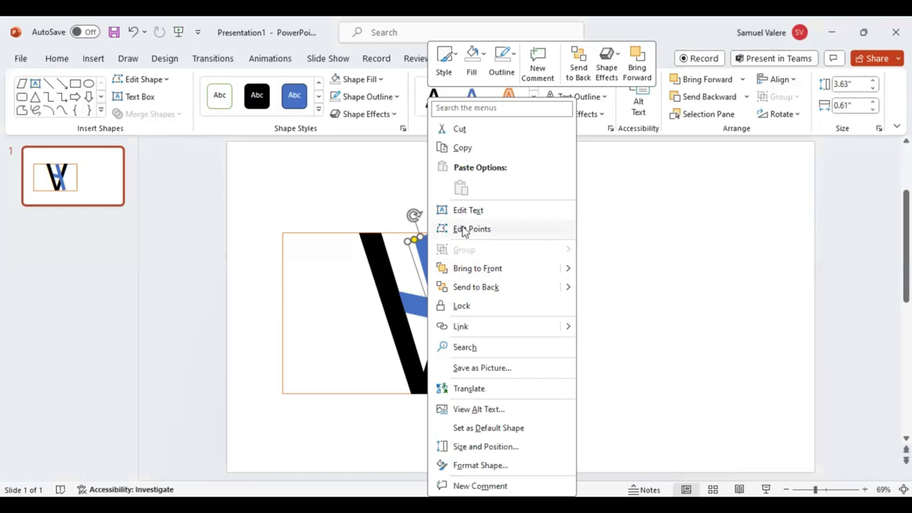
click(442, 234)
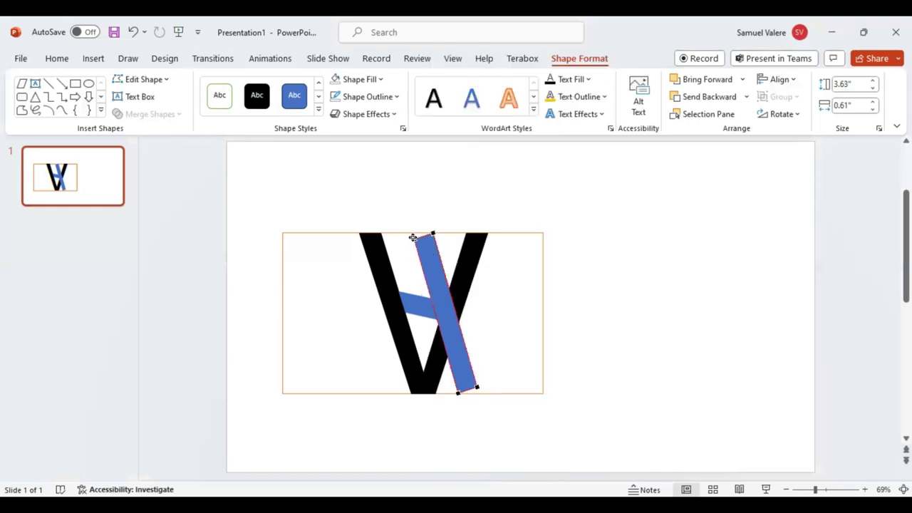
click(415, 238)
drag(415, 238, 412, 234)
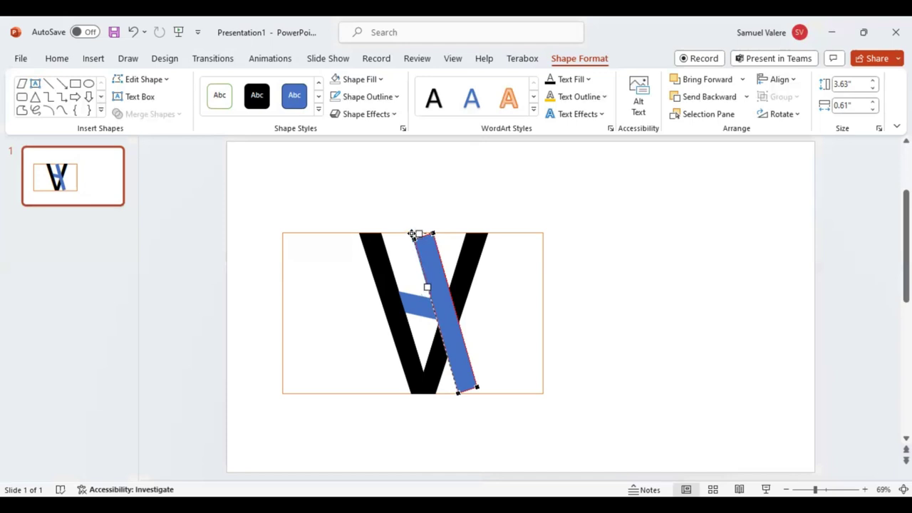
drag(412, 234, 433, 239)
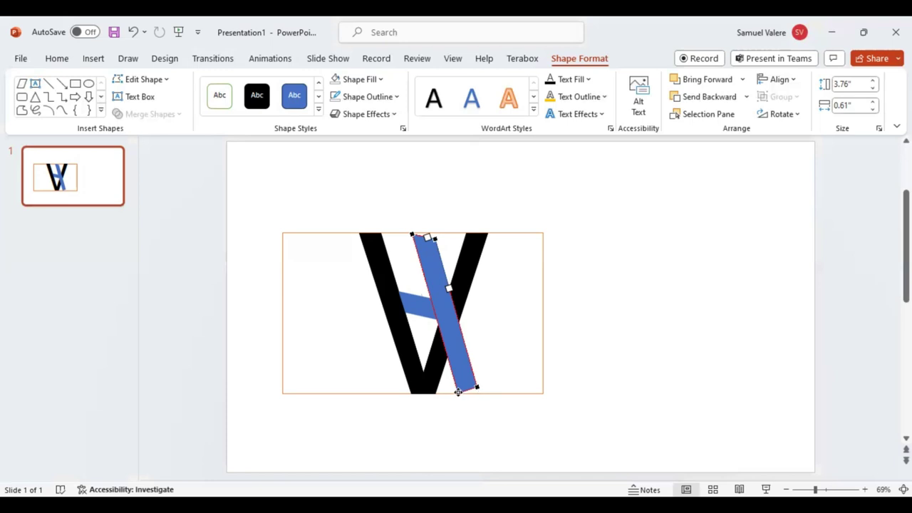
Reshape the bar's bottom corners so its end sits at the V's base.
click(458, 390)
drag(460, 389, 477, 390)
drag(478, 391, 477, 392)
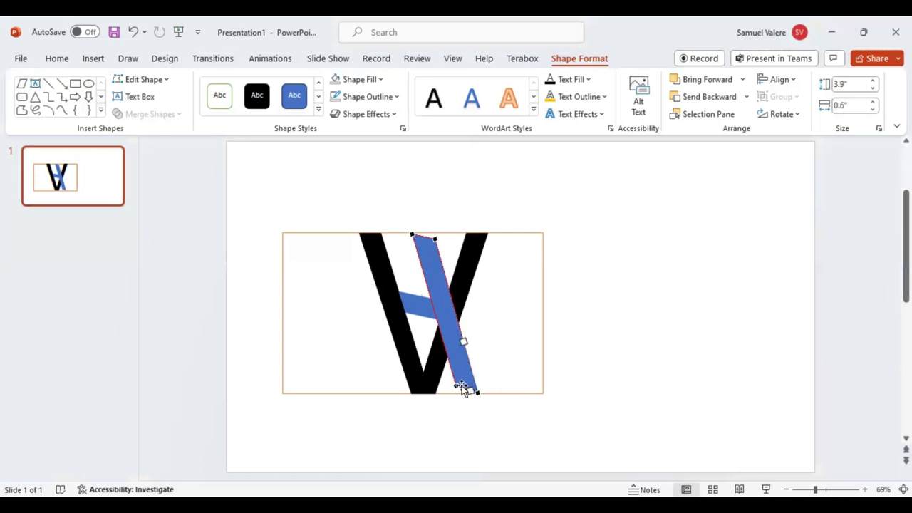
drag(457, 387, 456, 387)
drag(457, 387, 458, 388)
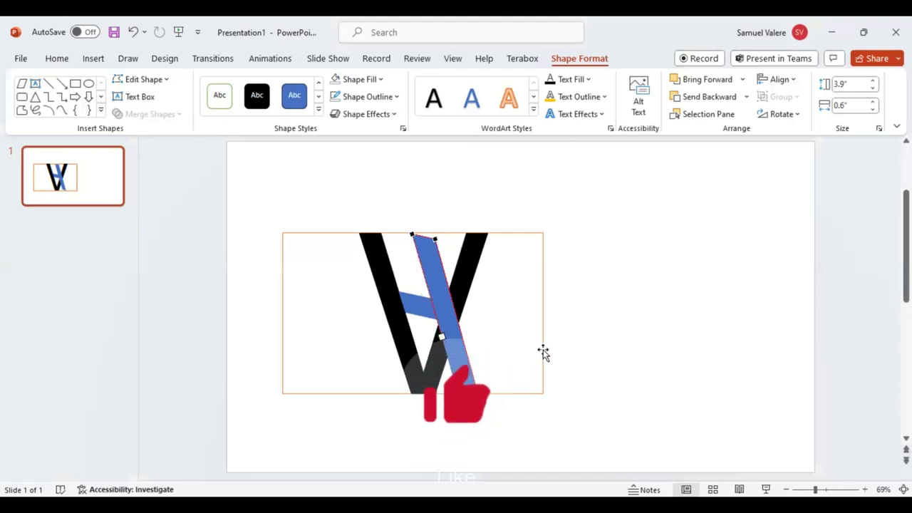
click(591, 301)
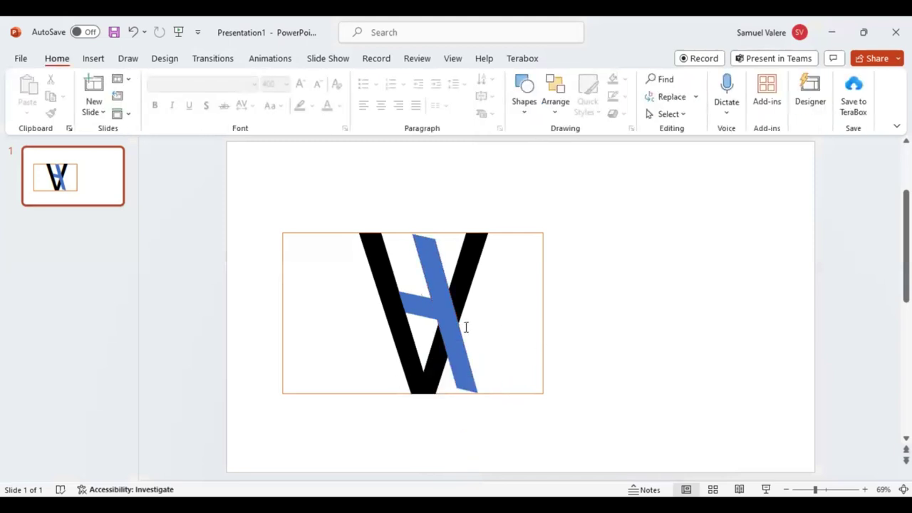
Union the tall blue bar and short crossbar into one shape.
click(434, 273)
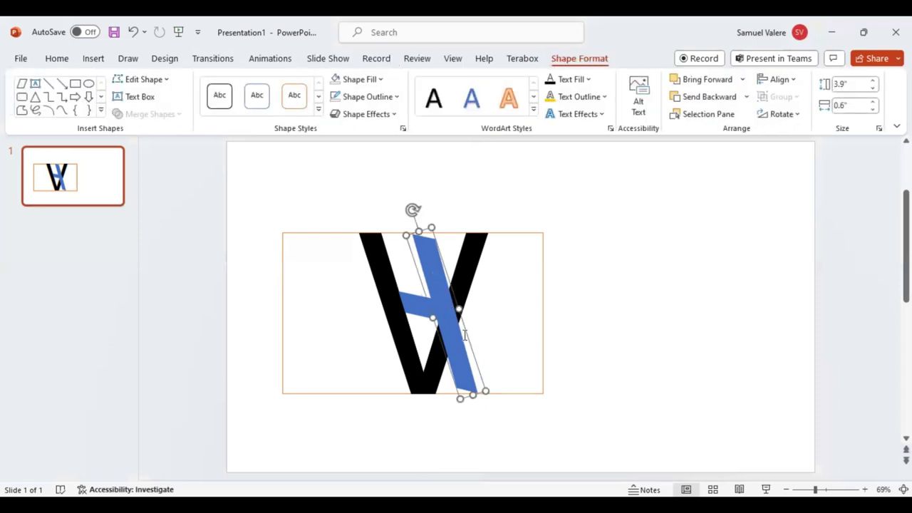
shift+click(417, 306)
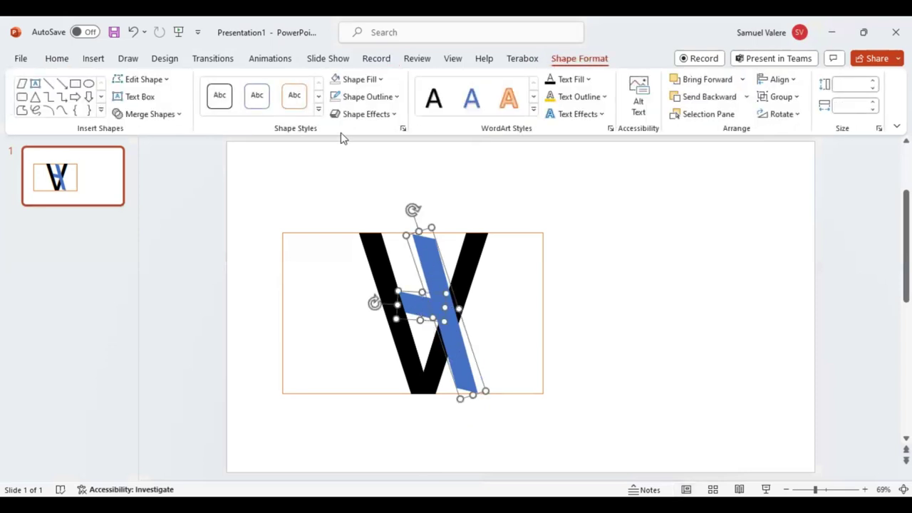
click(178, 116)
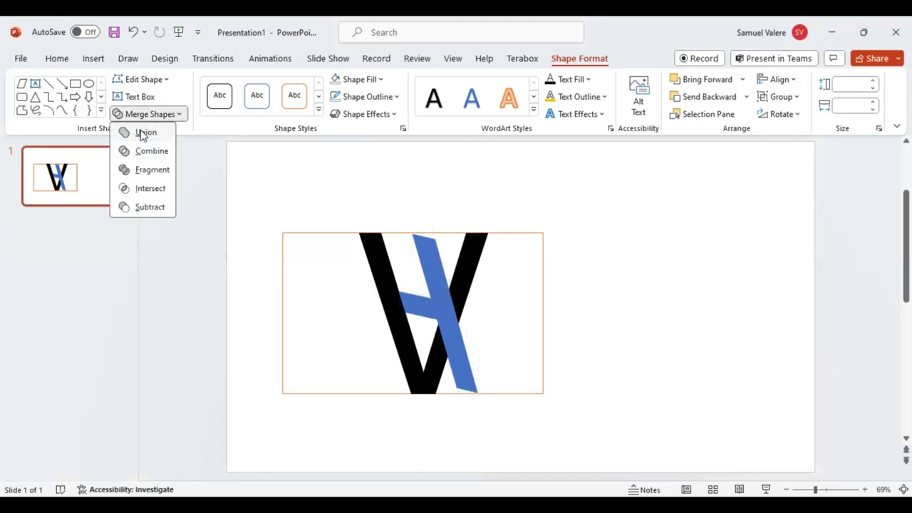
click(140, 134)
Delete the orange-outlined box around the letter.
click(520, 236)
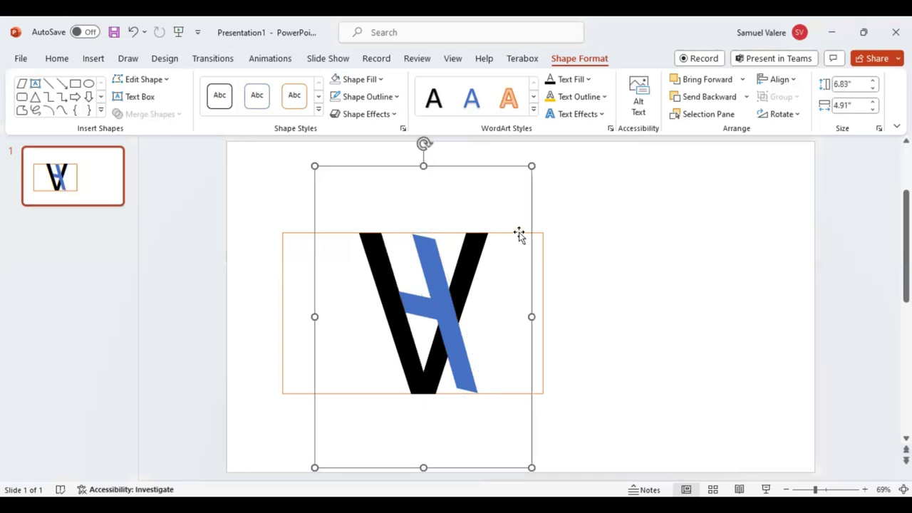
click(288, 235)
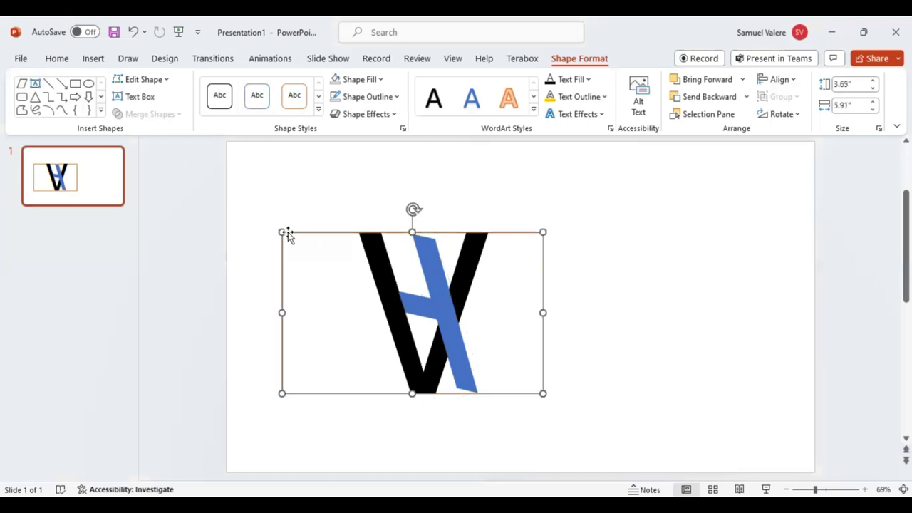
key(Delete)
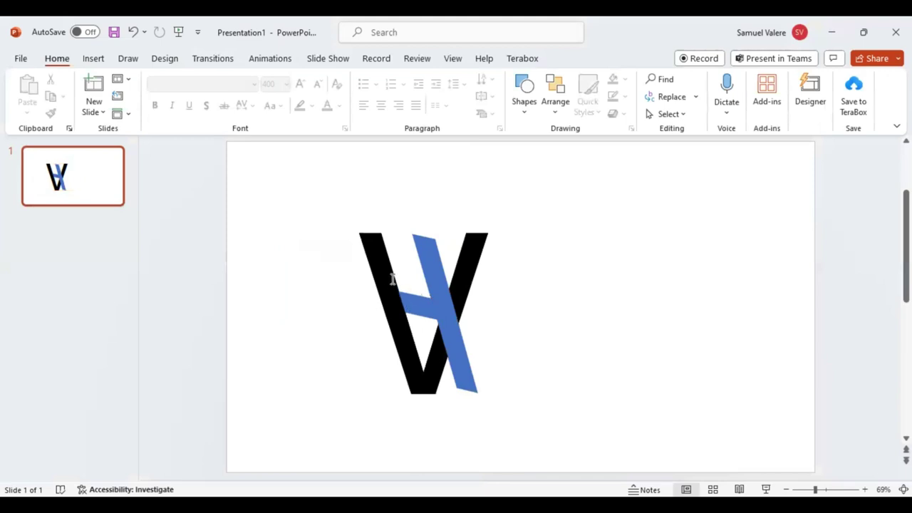
Fragment the V text box and the blue bar shape with Merge Shapes.
click(389, 278)
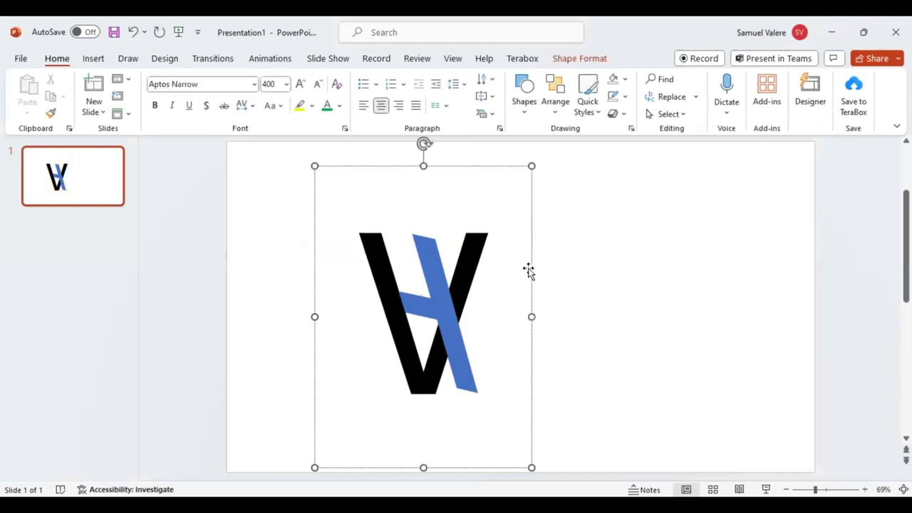
shift+click(433, 286)
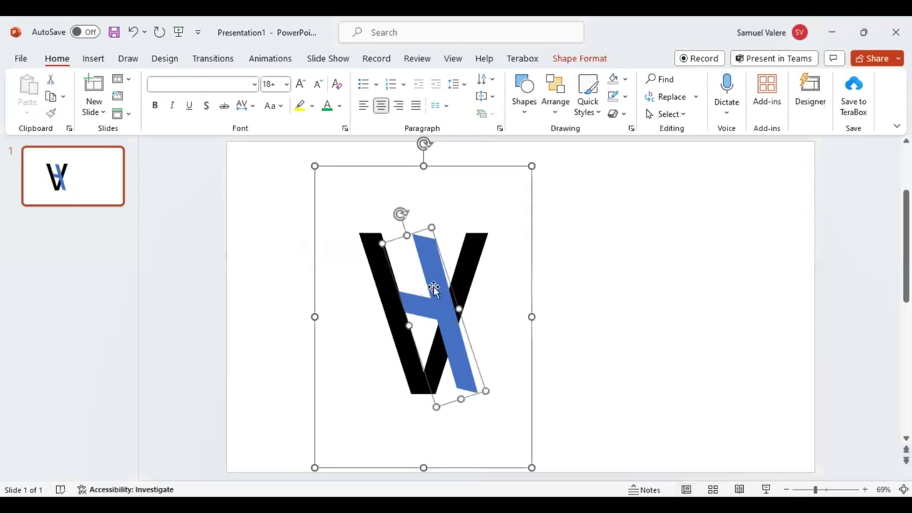
click(582, 60)
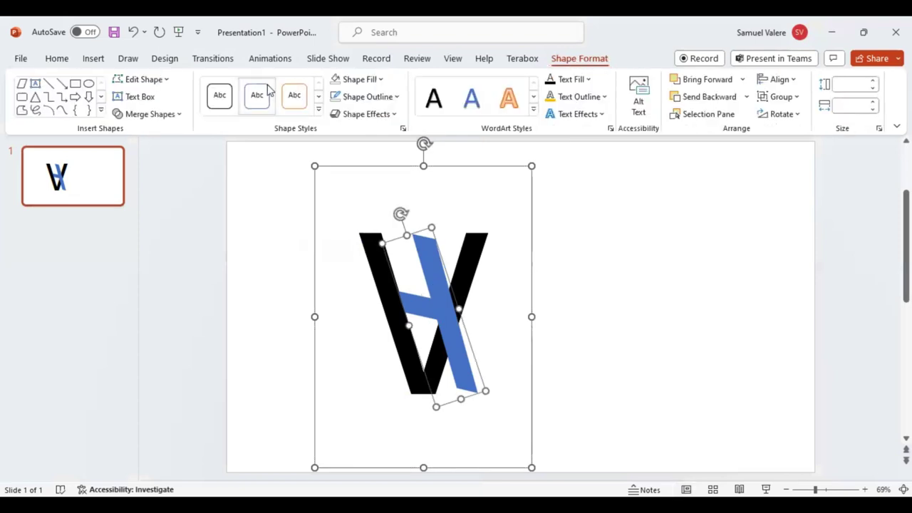
click(180, 116)
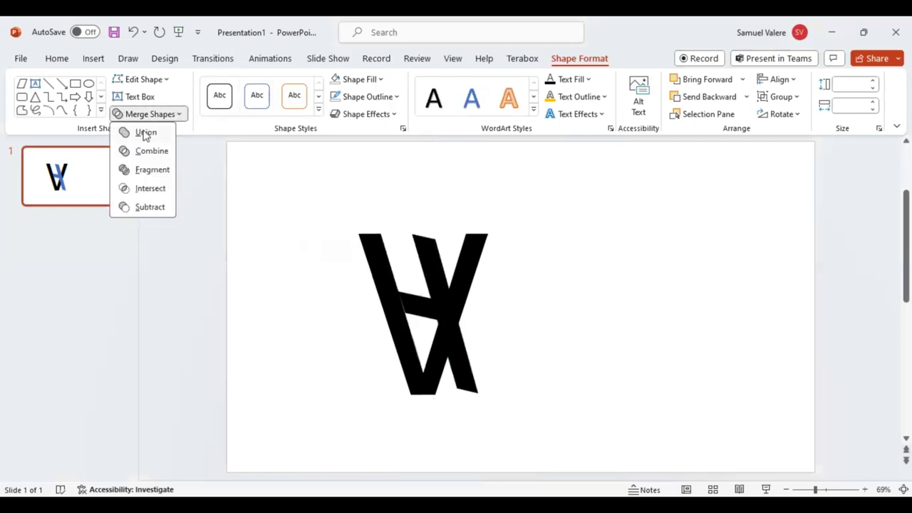
click(144, 170)
Select the bar's fragment pieces together and open the merge options.
click(326, 275)
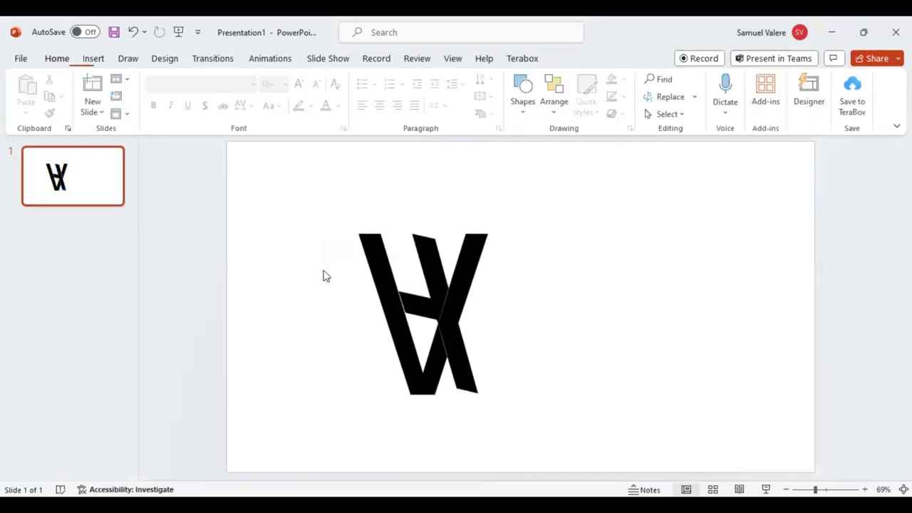
click(424, 303)
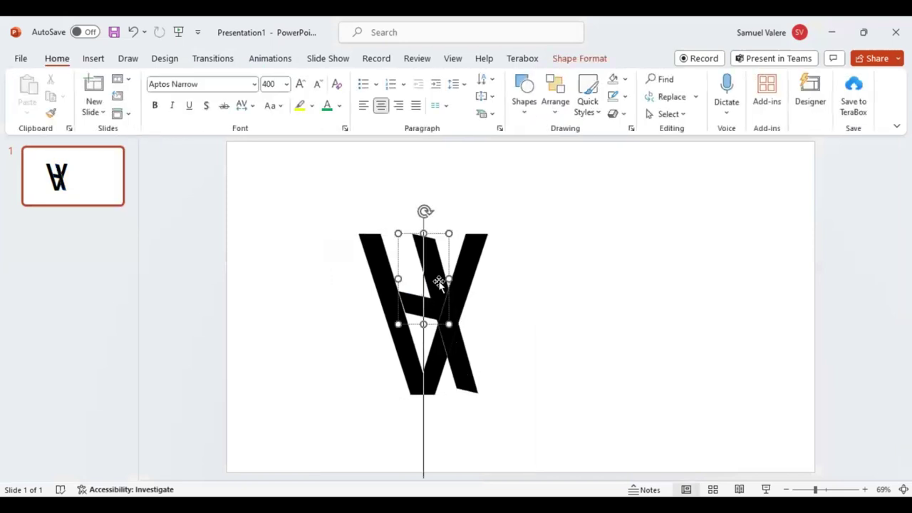
shift+click(449, 335)
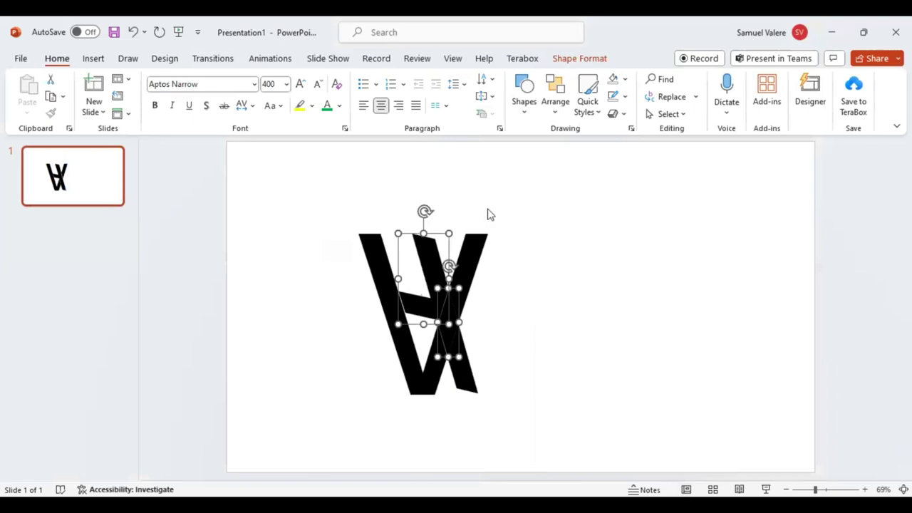
click(578, 60)
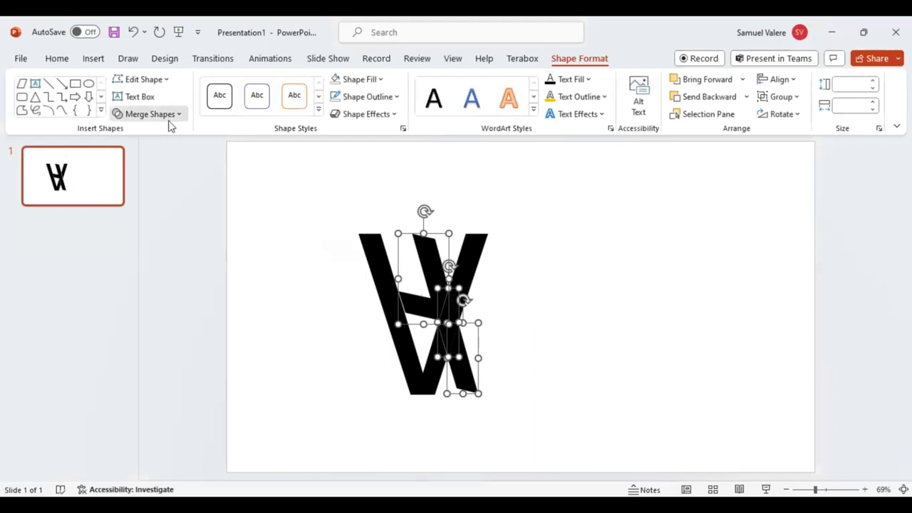
click(169, 120)
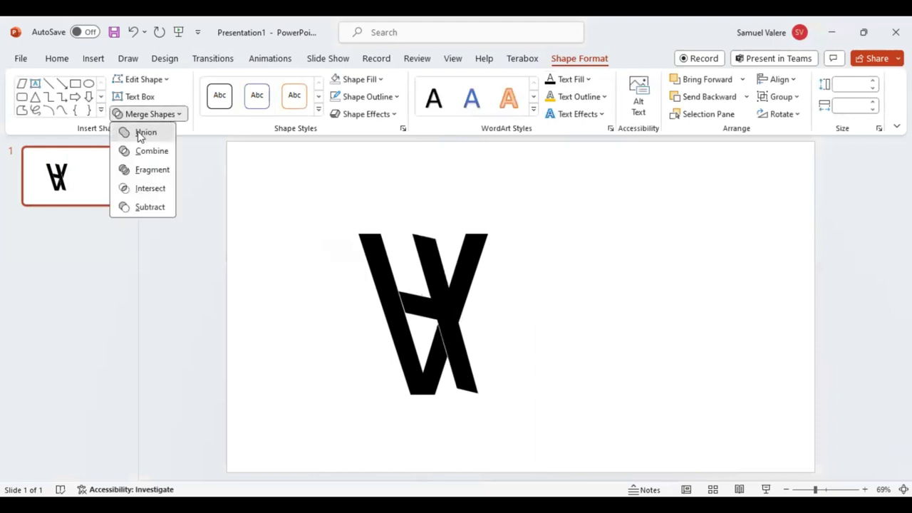
Union the bar fragments into a red bar and union the two black strokes into one V.
click(381, 80)
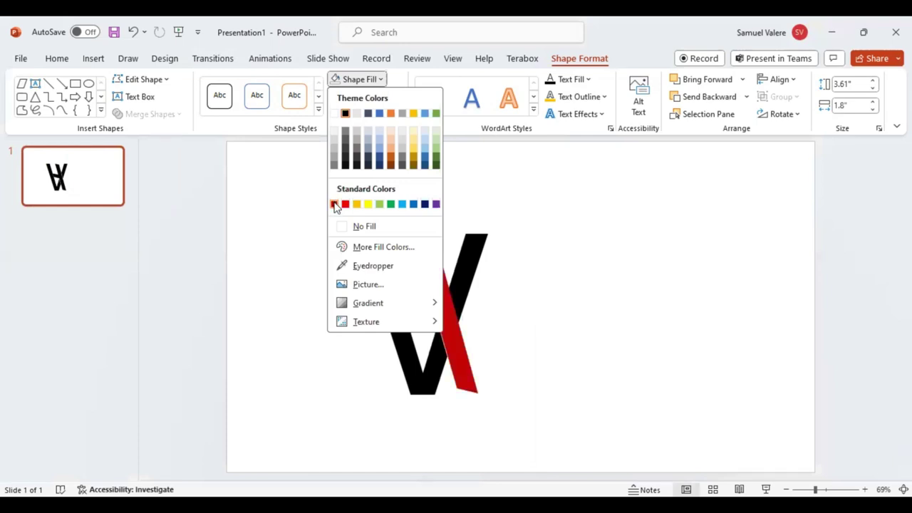
click(375, 269)
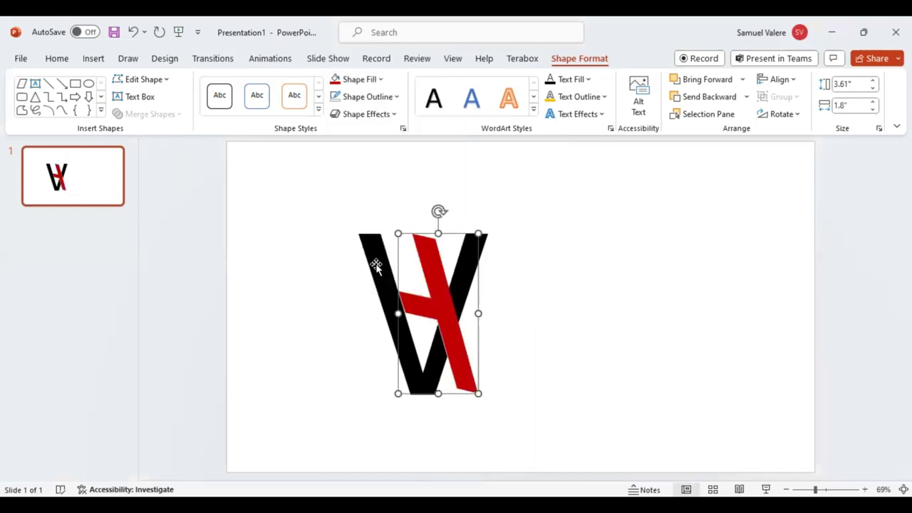
shift+click(474, 262)
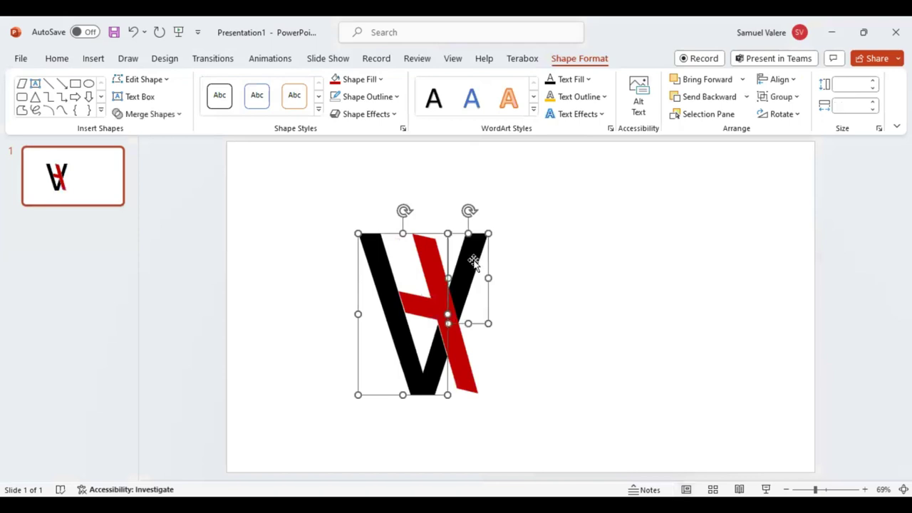
click(181, 116)
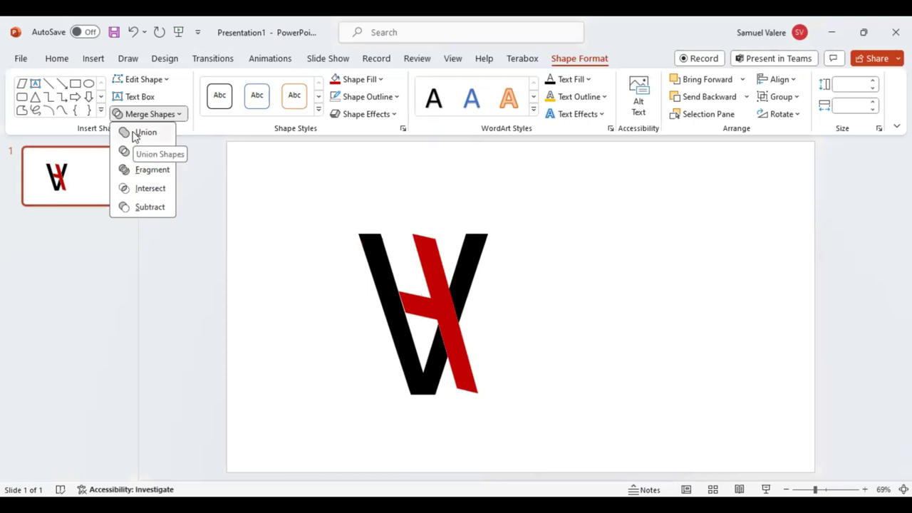
click(466, 252)
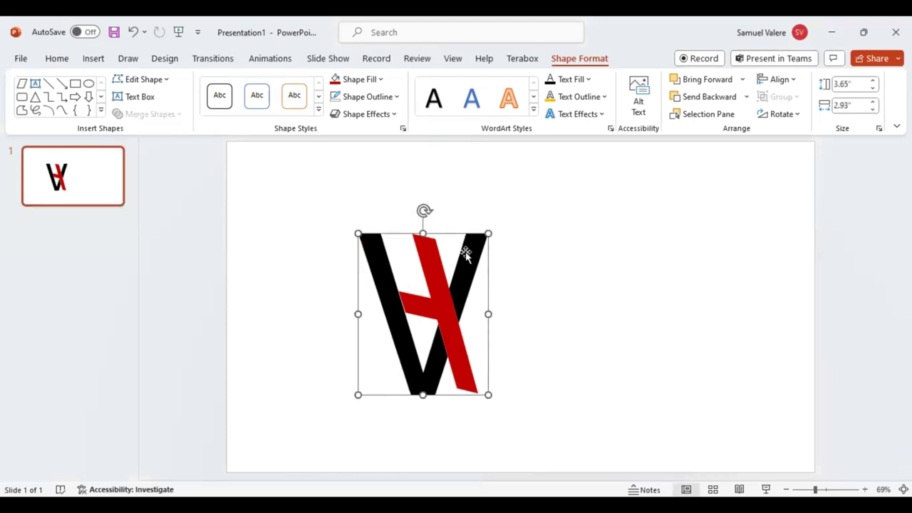
Group the black V and red bar into a single logo object.
click(548, 290)
click(436, 287)
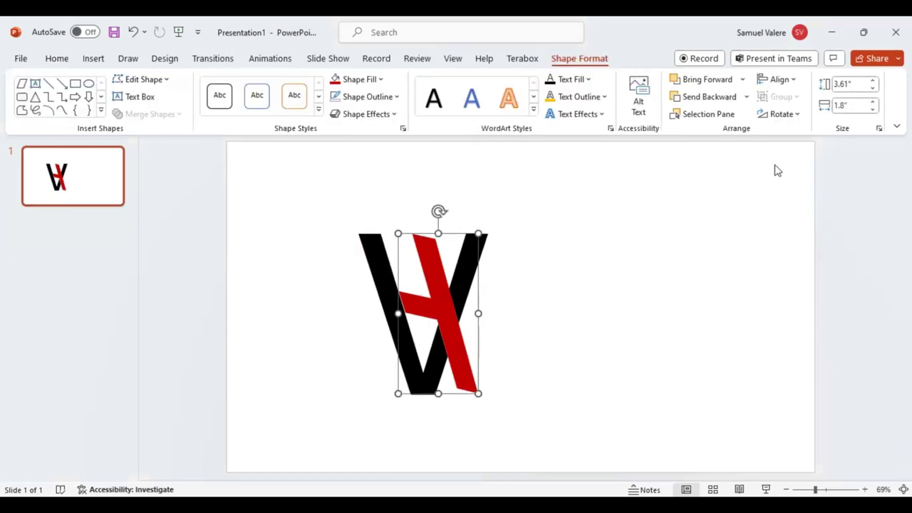
key(ctrl+a)
click(780, 96)
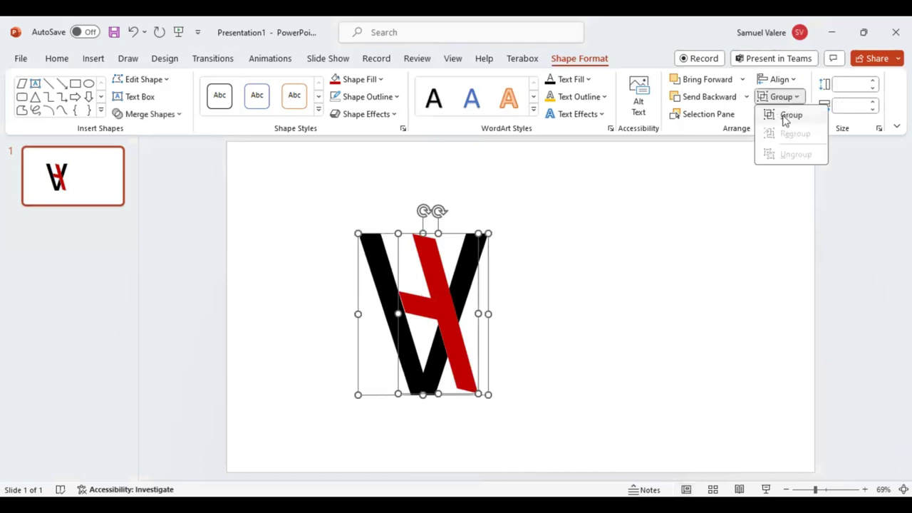
click(588, 319)
click(446, 311)
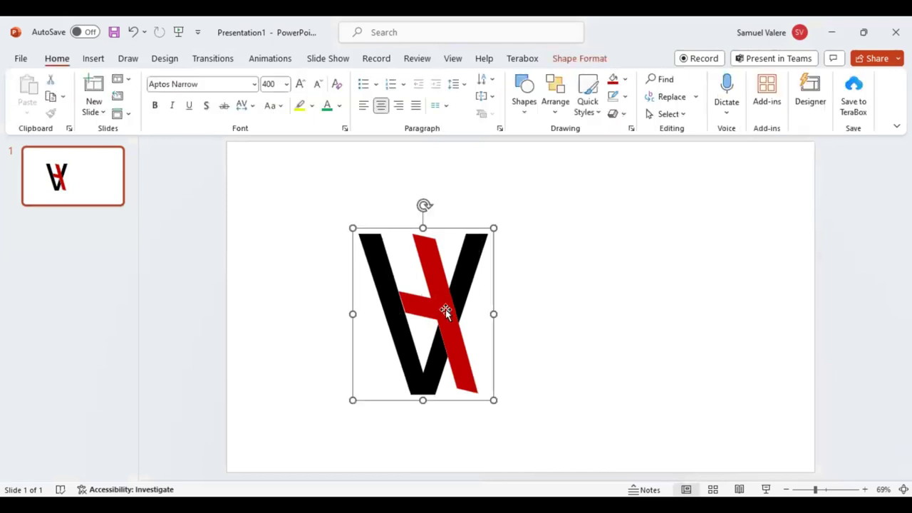